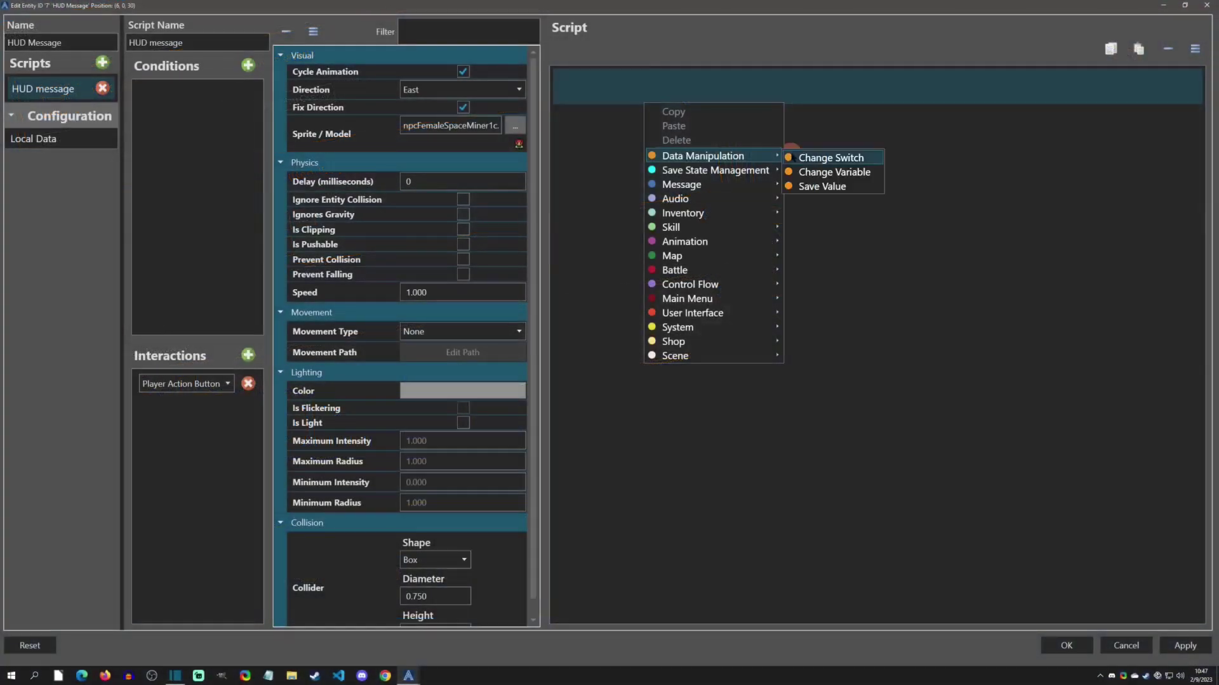
# Step: Add Change Switch, Change Variable, New Game and Exit commands to the script
pyautogui.click(830, 155)
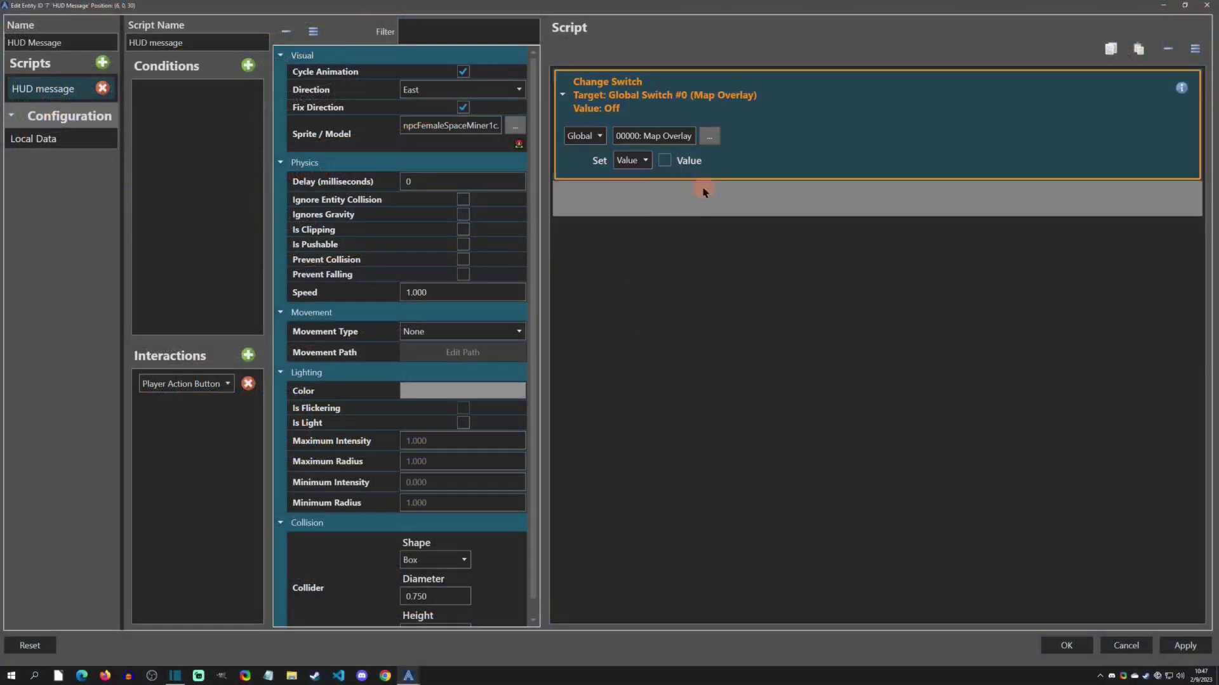
pyautogui.rightClick(702, 191)
pyautogui.moveTo(756, 240)
pyautogui.click(892, 259)
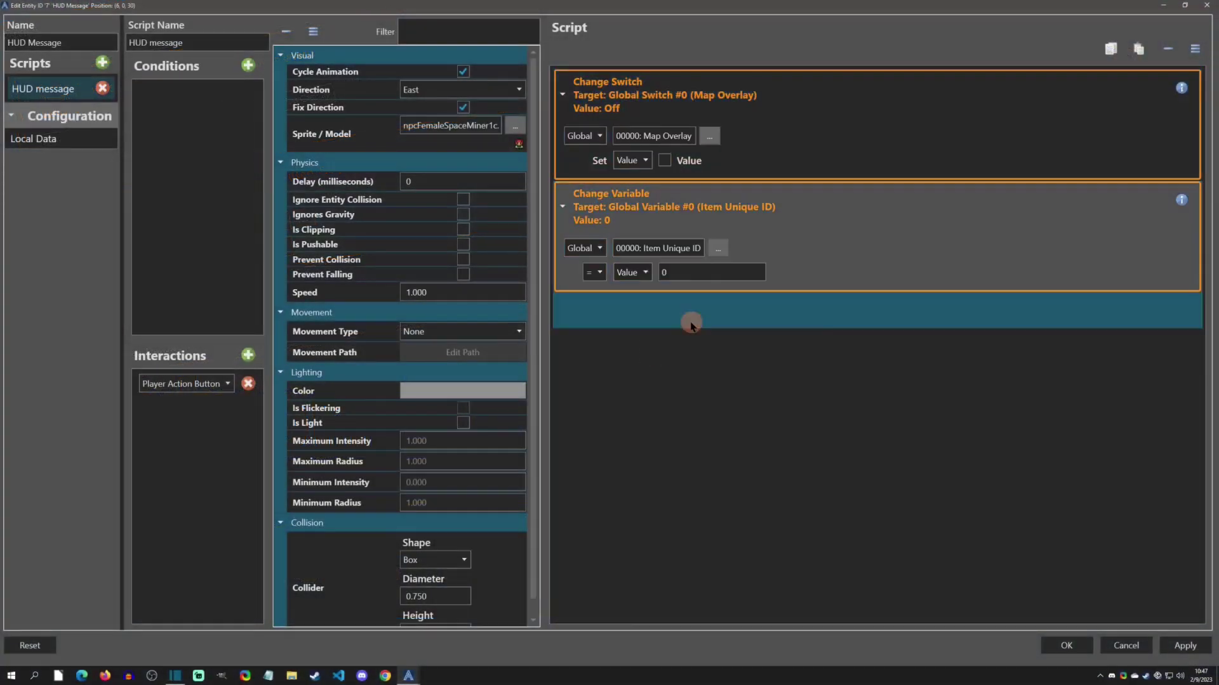
pyautogui.rightClick(691, 326)
pyautogui.moveTo(787, 574)
pyautogui.click(864, 585)
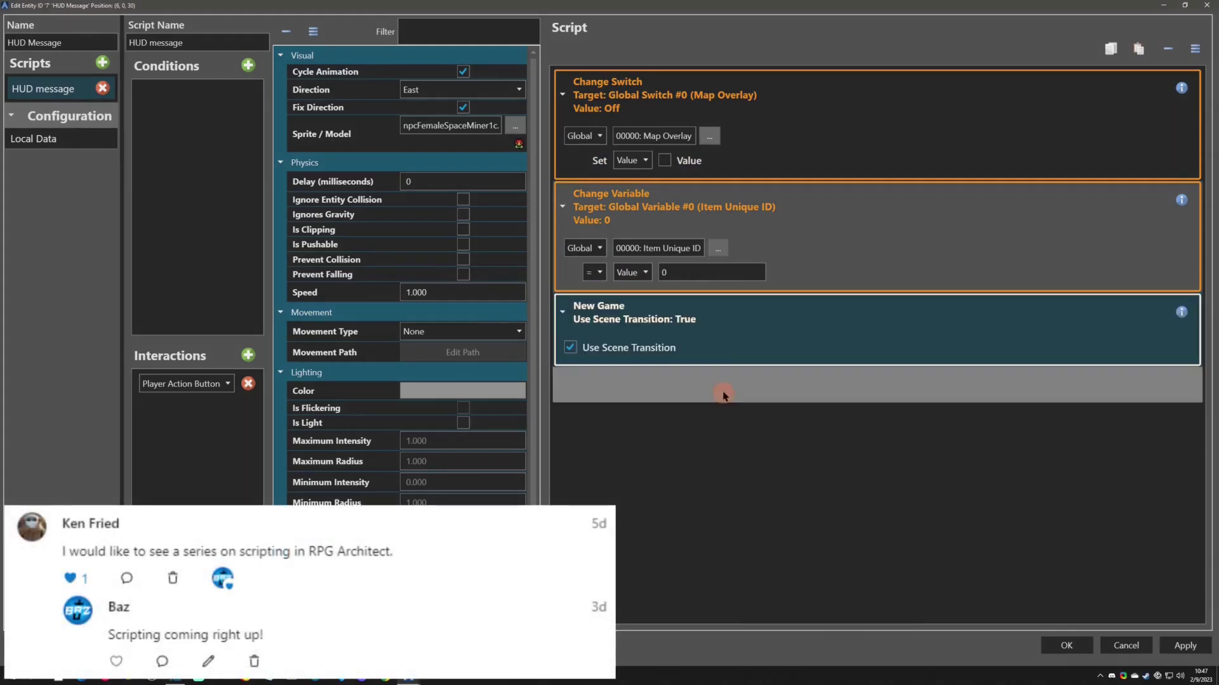
pyautogui.rightClick(723, 395)
pyautogui.moveTo(787, 643)
pyautogui.click(876, 645)
# Step: Add a Run Global Script command that runs the init inventory global script
pyautogui.rightClick(705, 475)
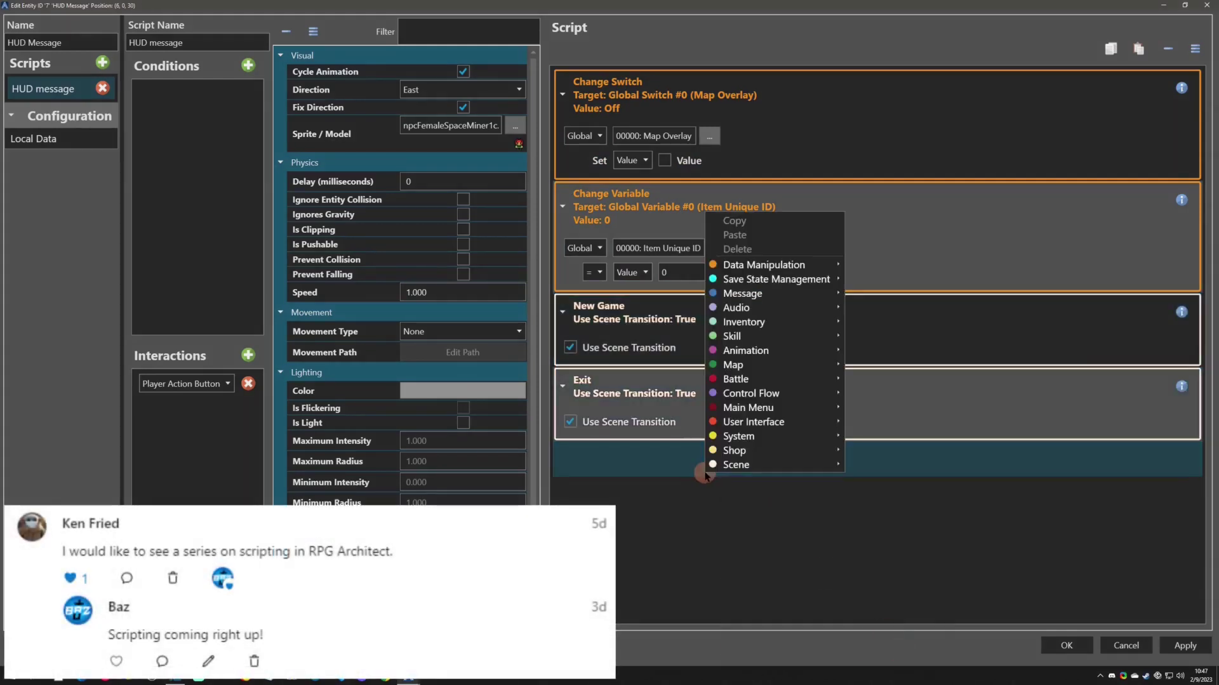
pyautogui.moveTo(793, 436)
pyautogui.click(895, 436)
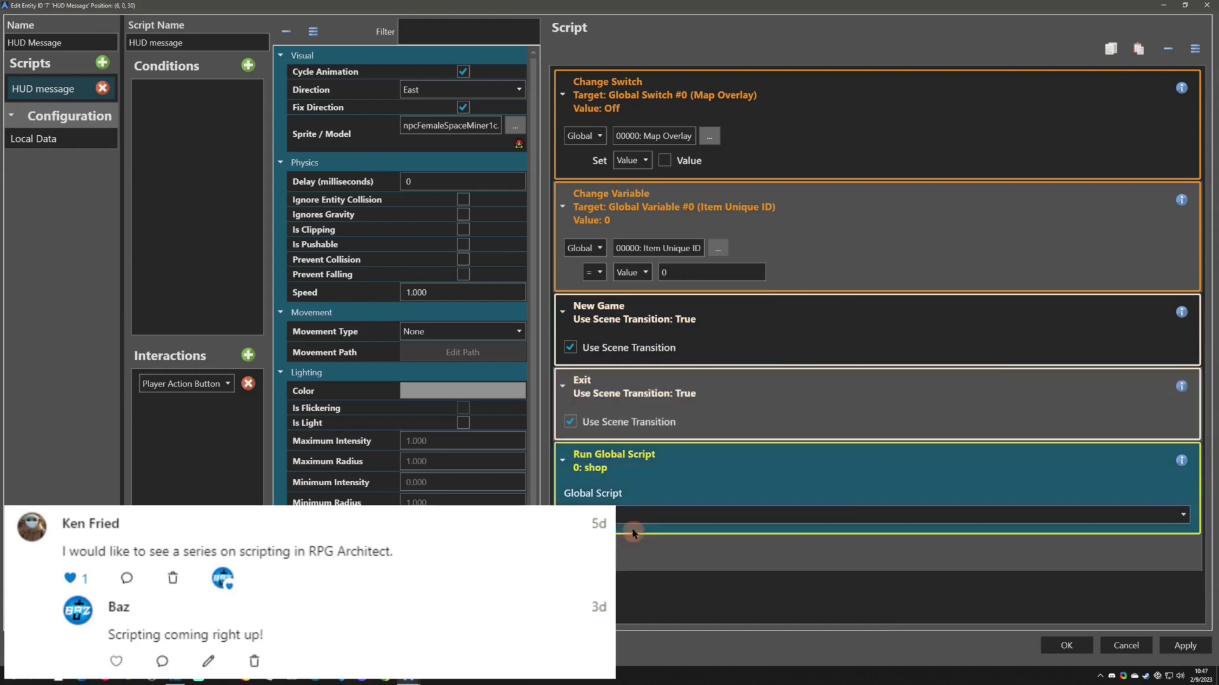
pyautogui.click(635, 549)
# Step: Set the switch scope to Global Range and the variable scope to Local Range
pyautogui.click(599, 137)
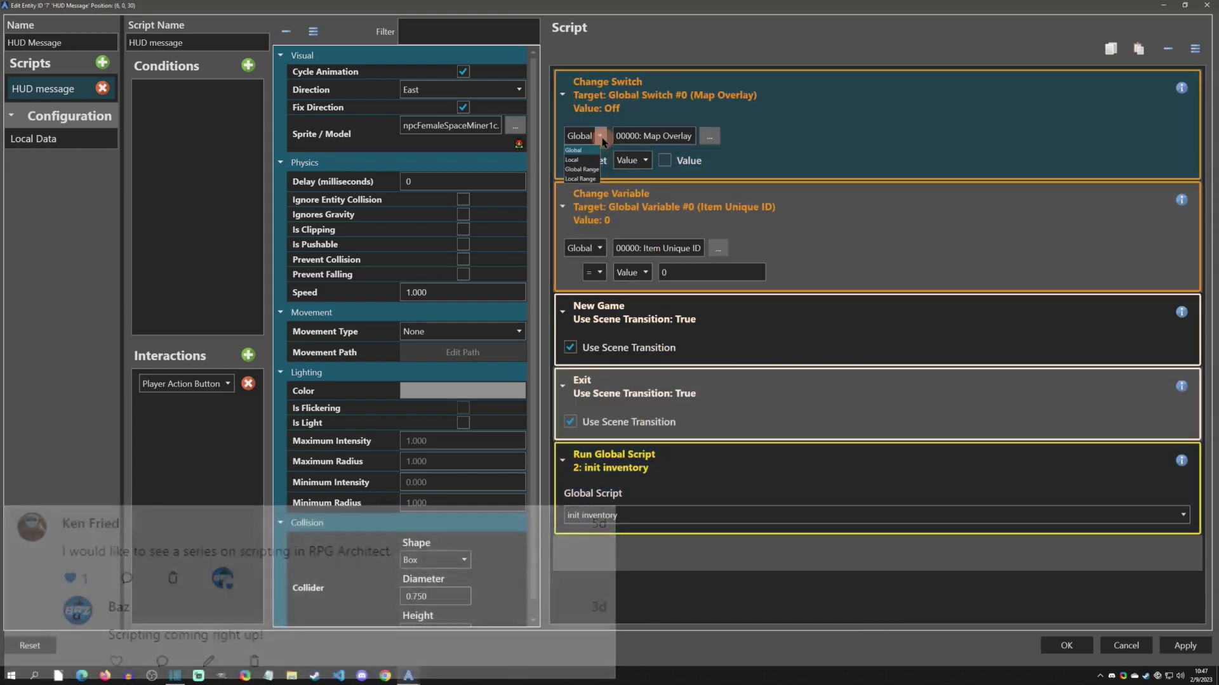
pyautogui.click(582, 169)
pyautogui.click(600, 248)
pyautogui.click(580, 291)
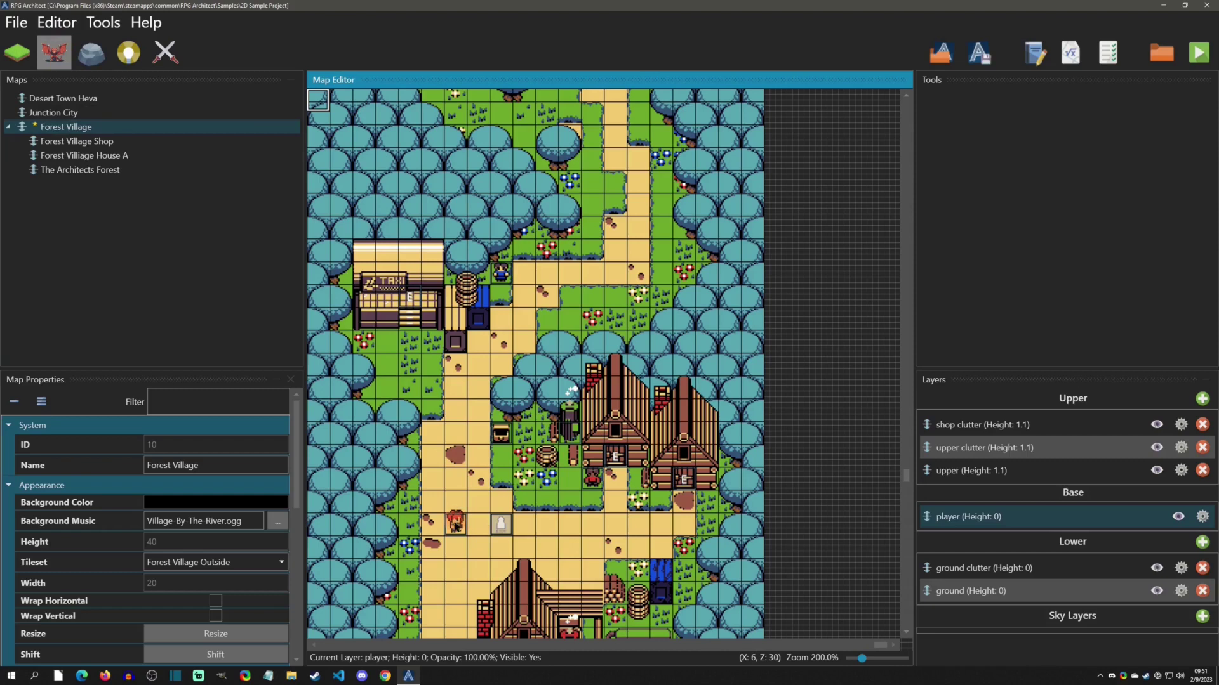
# Step: Open the HUD Message entity editor and expand, then collapse, its Display Static Message command
pyautogui.doubleClick(456, 524)
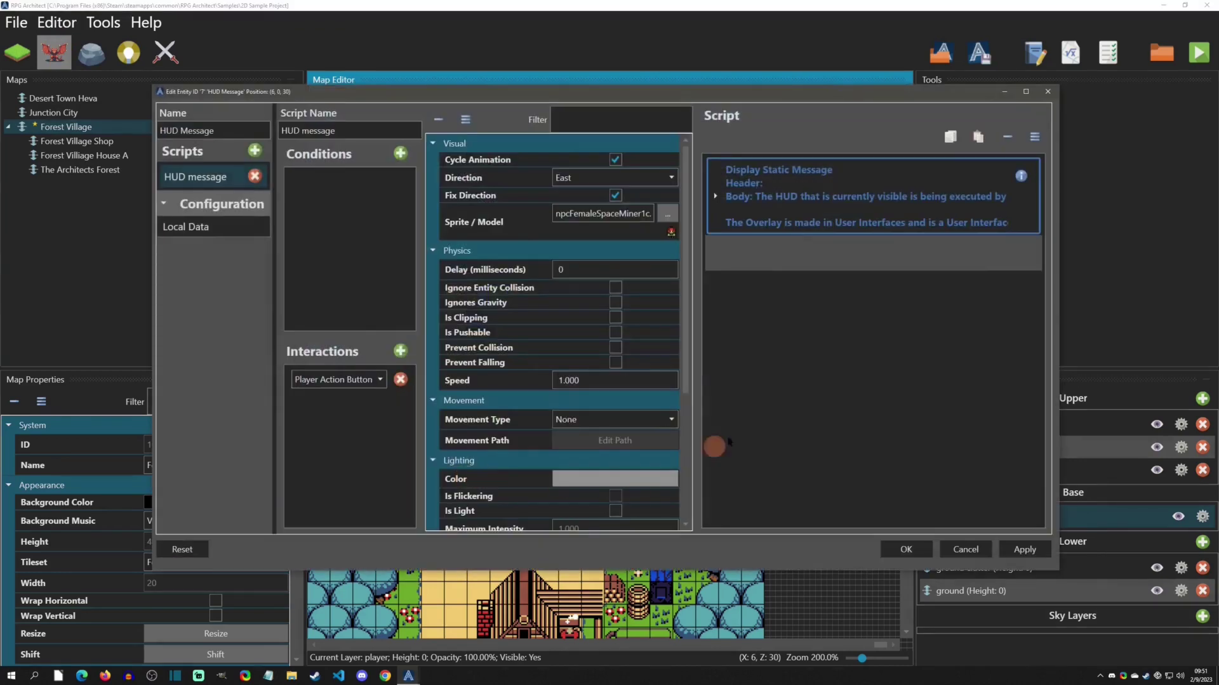
pyautogui.click(734, 219)
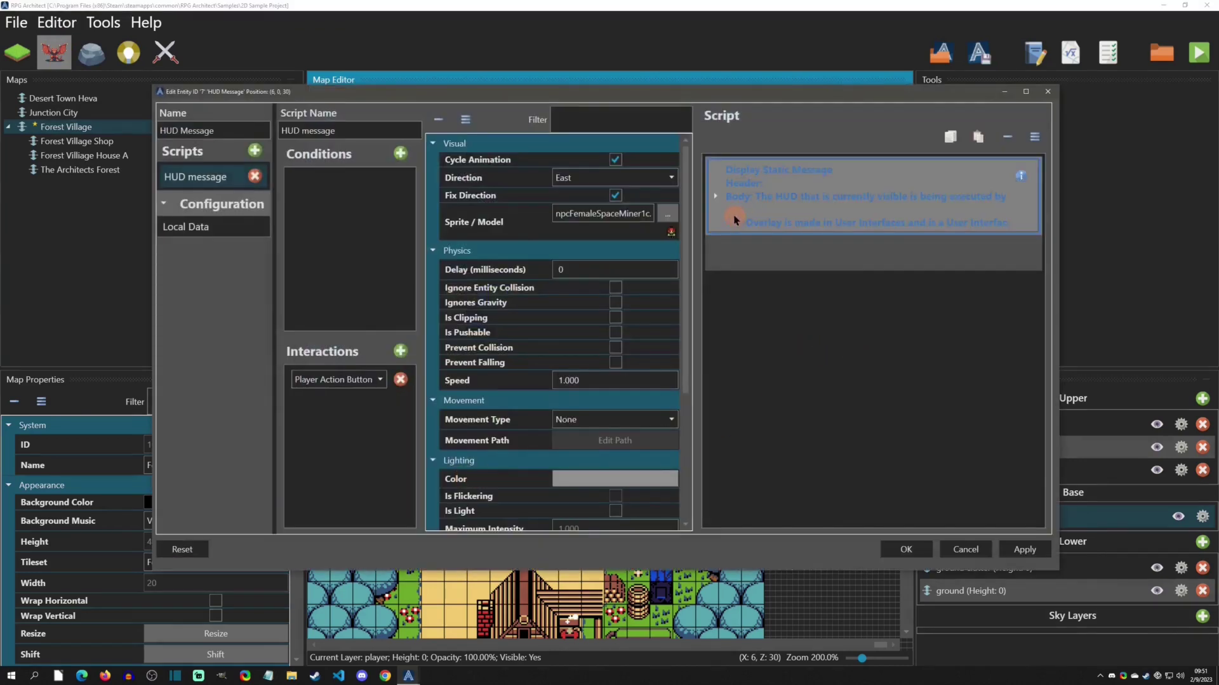
pyautogui.click(716, 200)
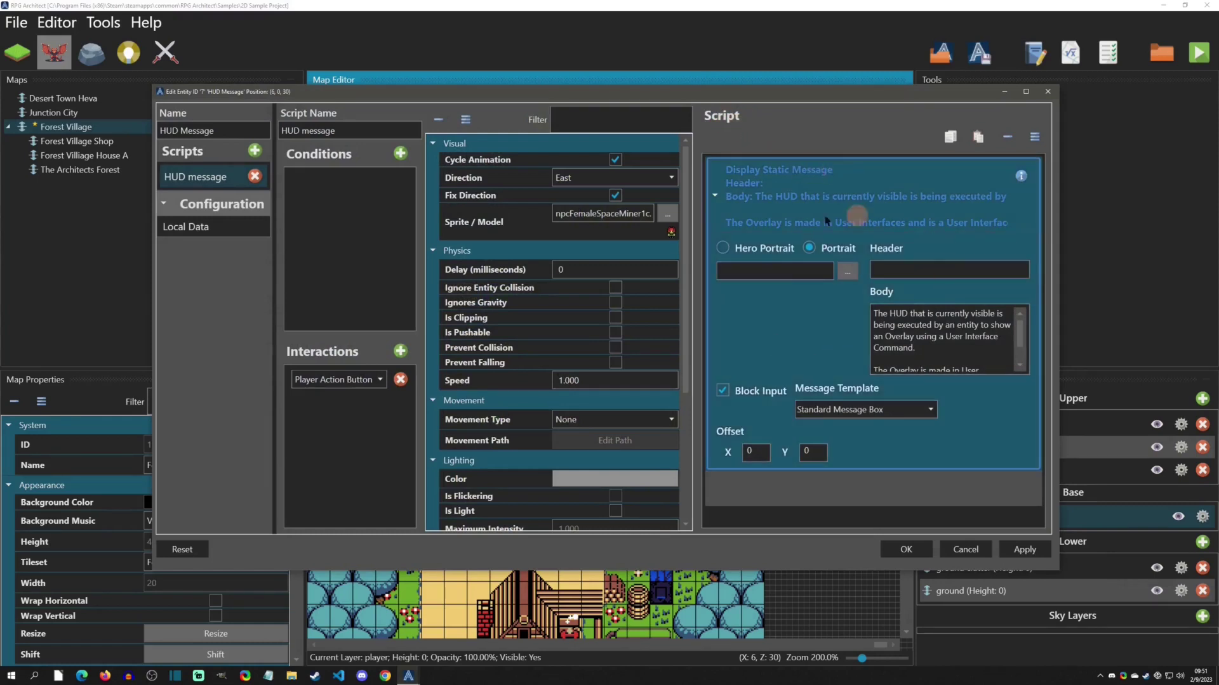
pyautogui.click(716, 196)
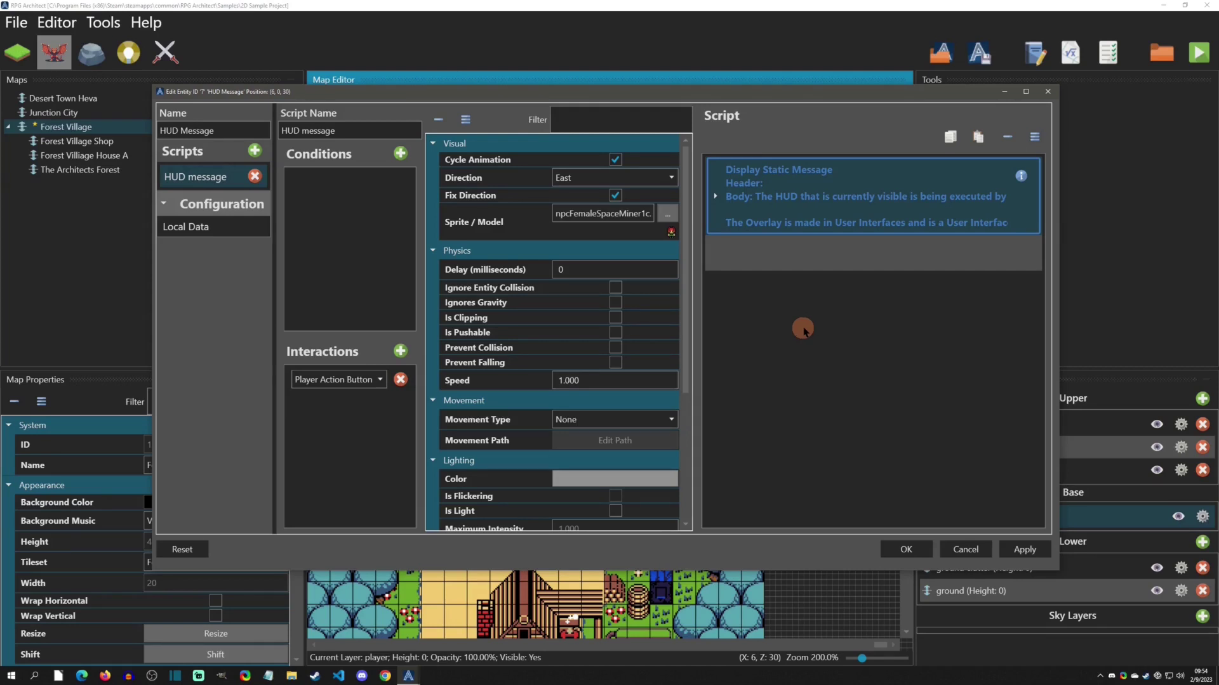
# Step: Bring up the script command list below the message, then dismiss it without adding anything
pyautogui.click(779, 265)
pyautogui.rightClick(779, 264)
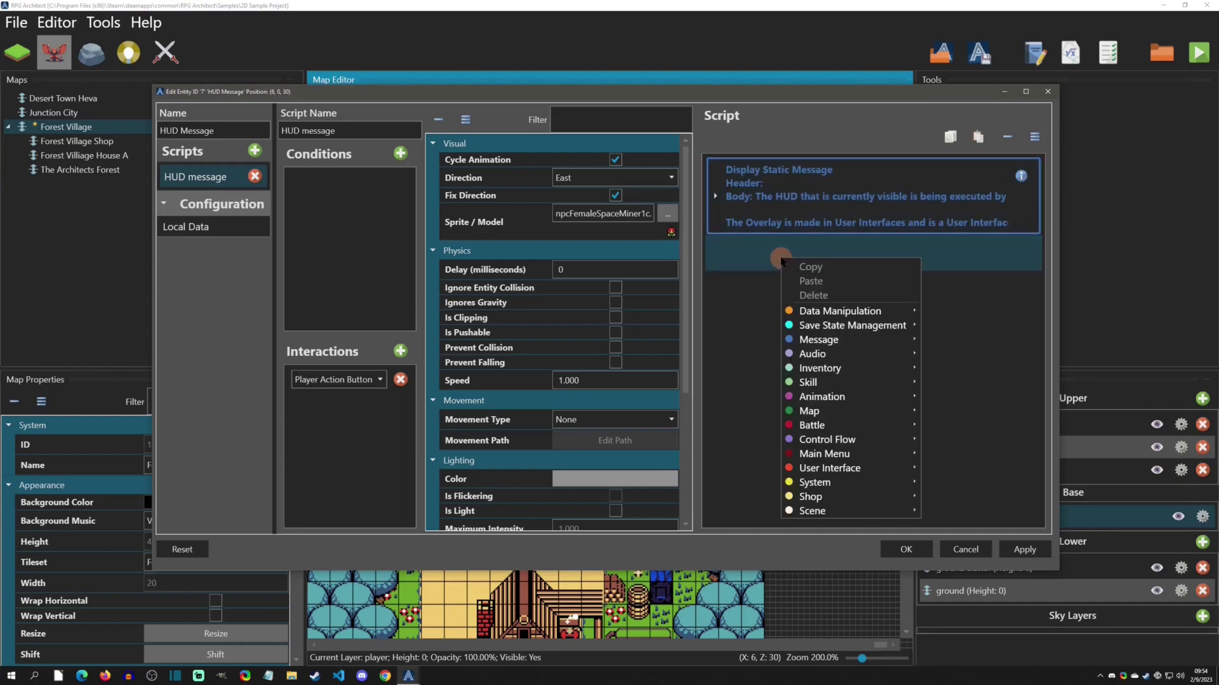
pyautogui.moveTo(892, 312)
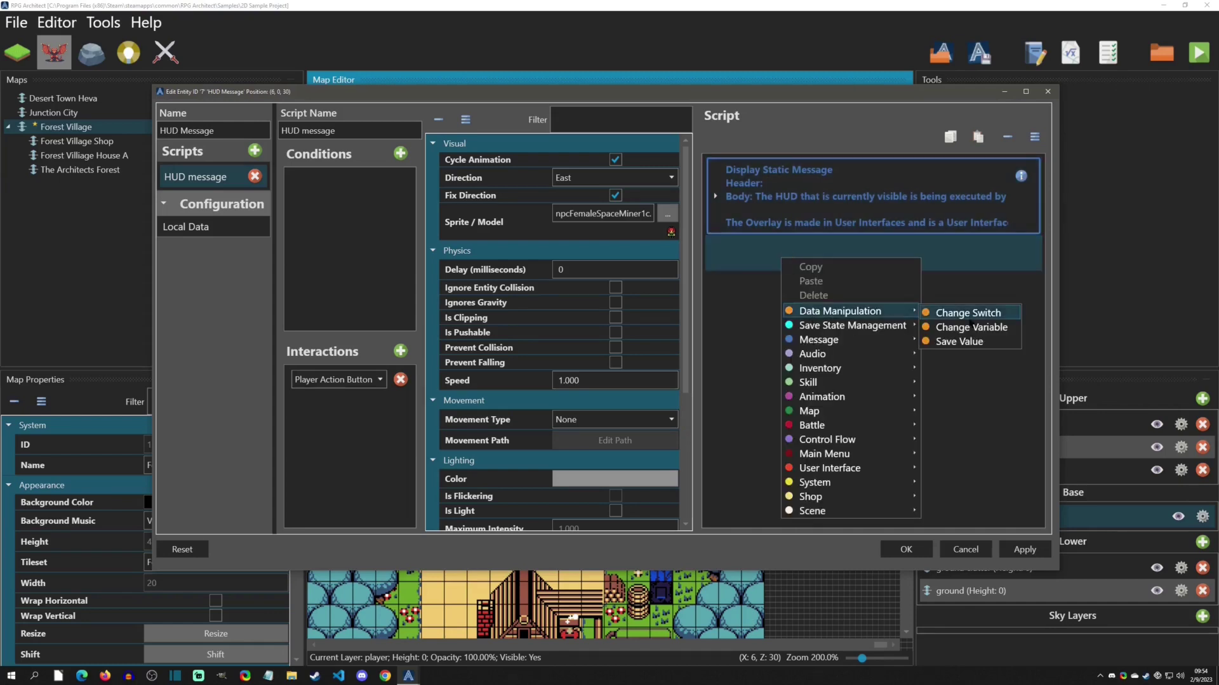
pyautogui.click(715, 329)
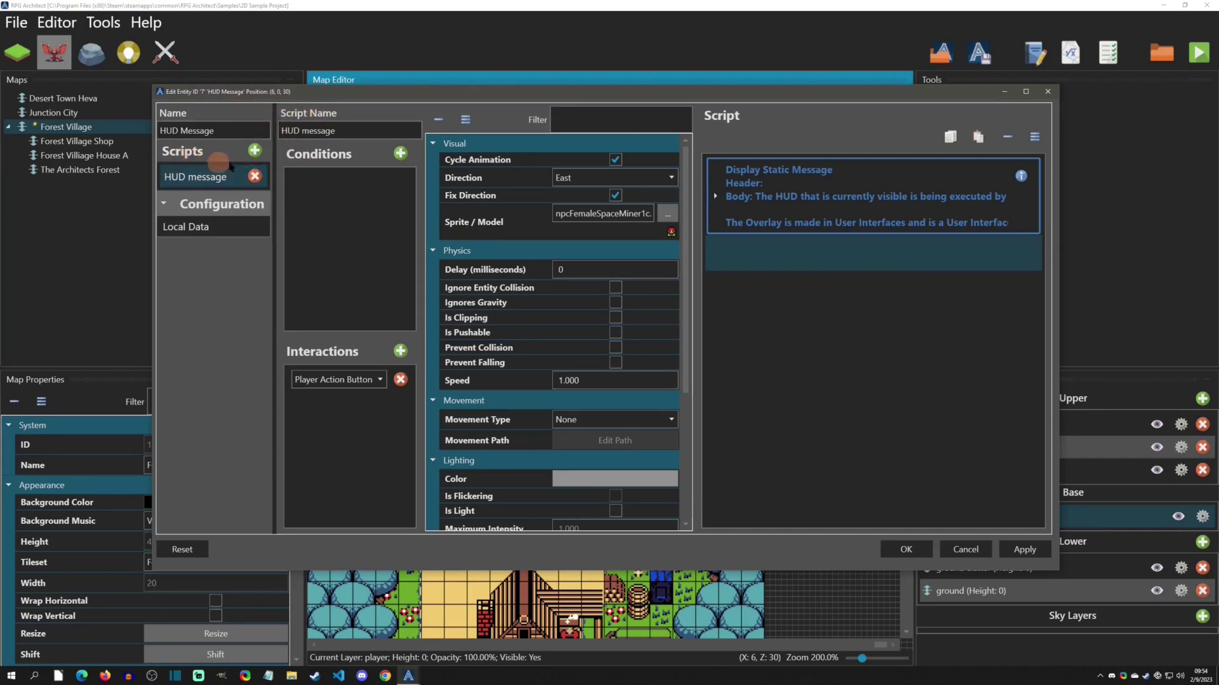
# Step: Add a new empty script page, Script Page 2, to the HUD Message entity
pyautogui.click(200, 181)
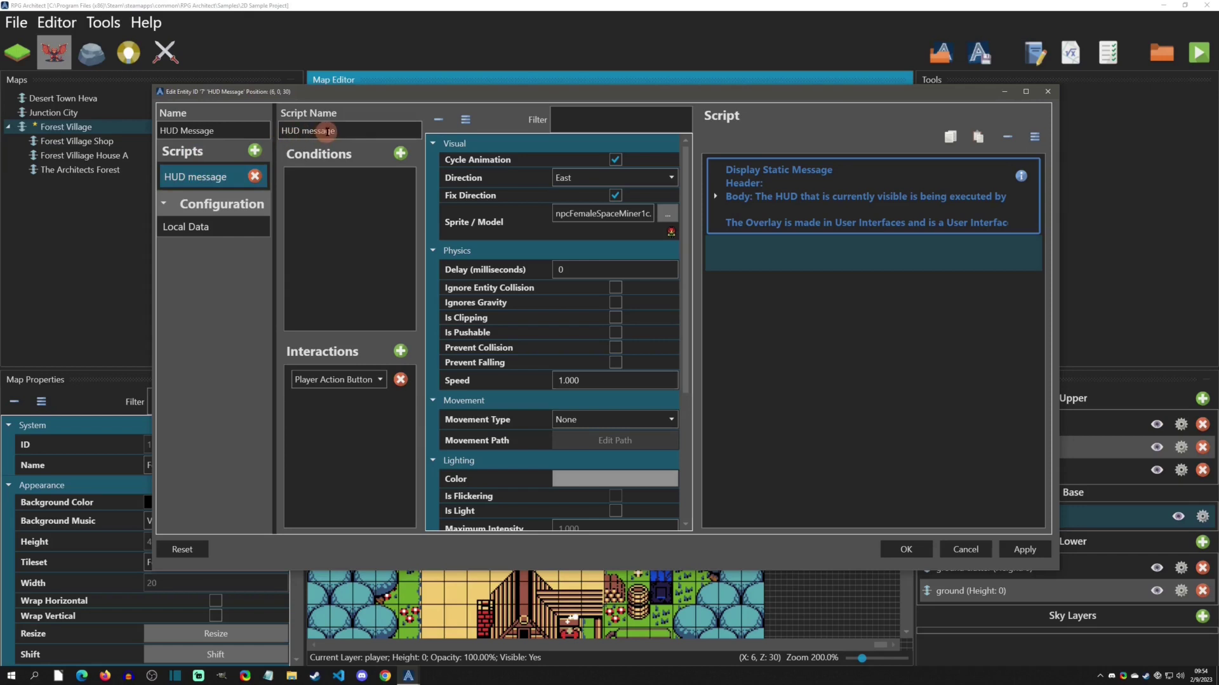
pyautogui.click(252, 154)
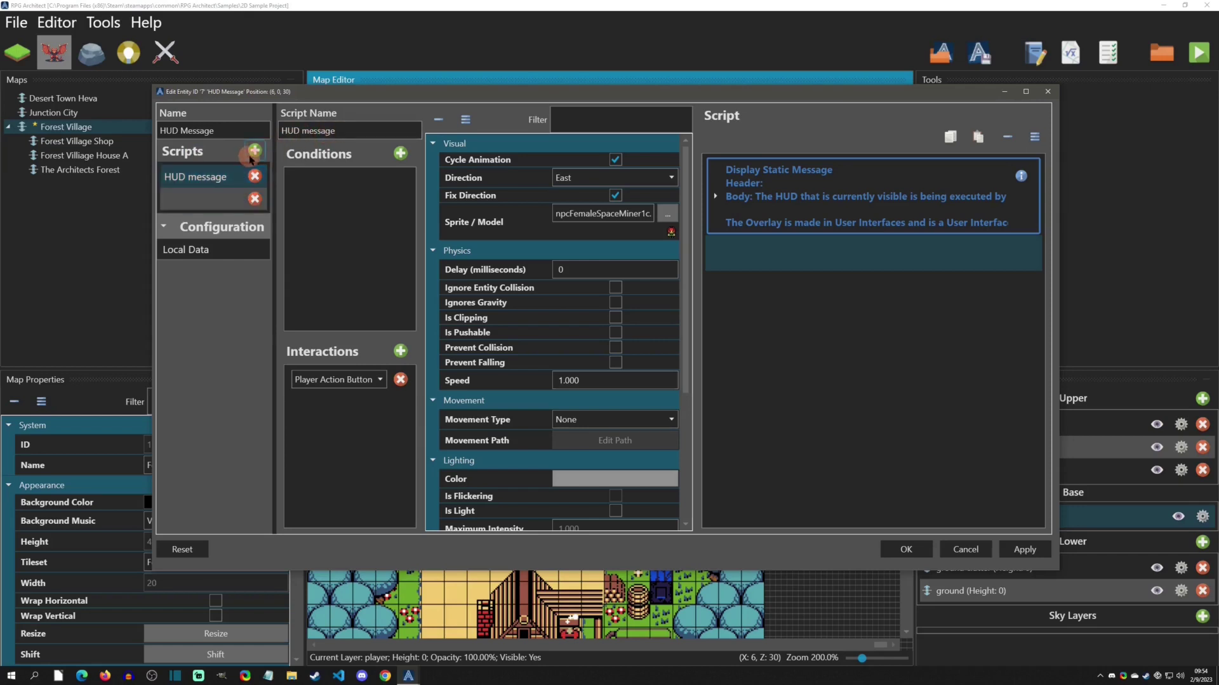
pyautogui.click(213, 200)
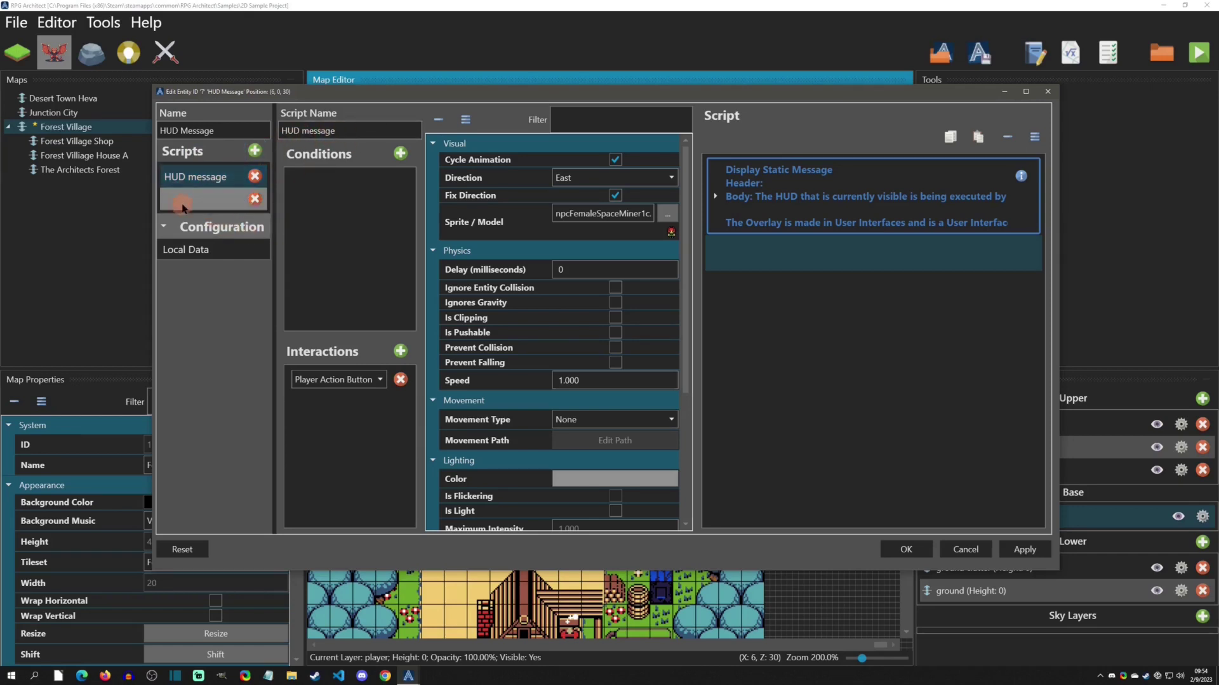
pyautogui.click(343, 128)
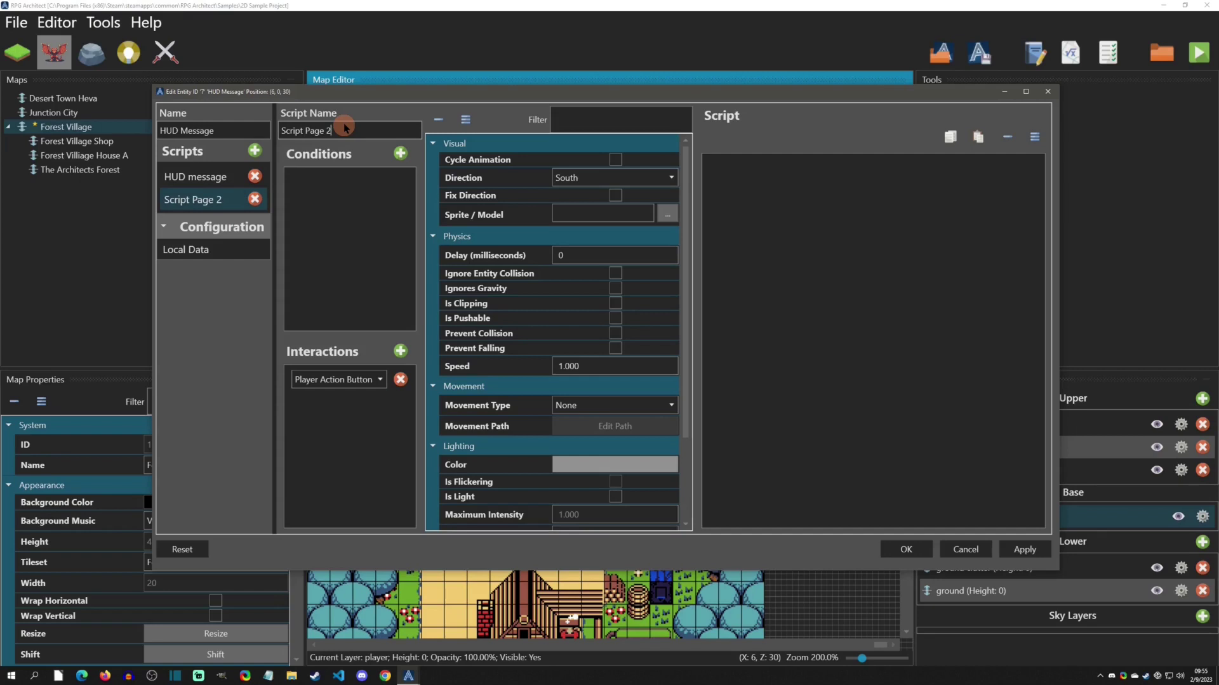
# Step: Switch between the HUD message and Script Page 2 pages, adding a Global Switch condition
pyautogui.click(207, 179)
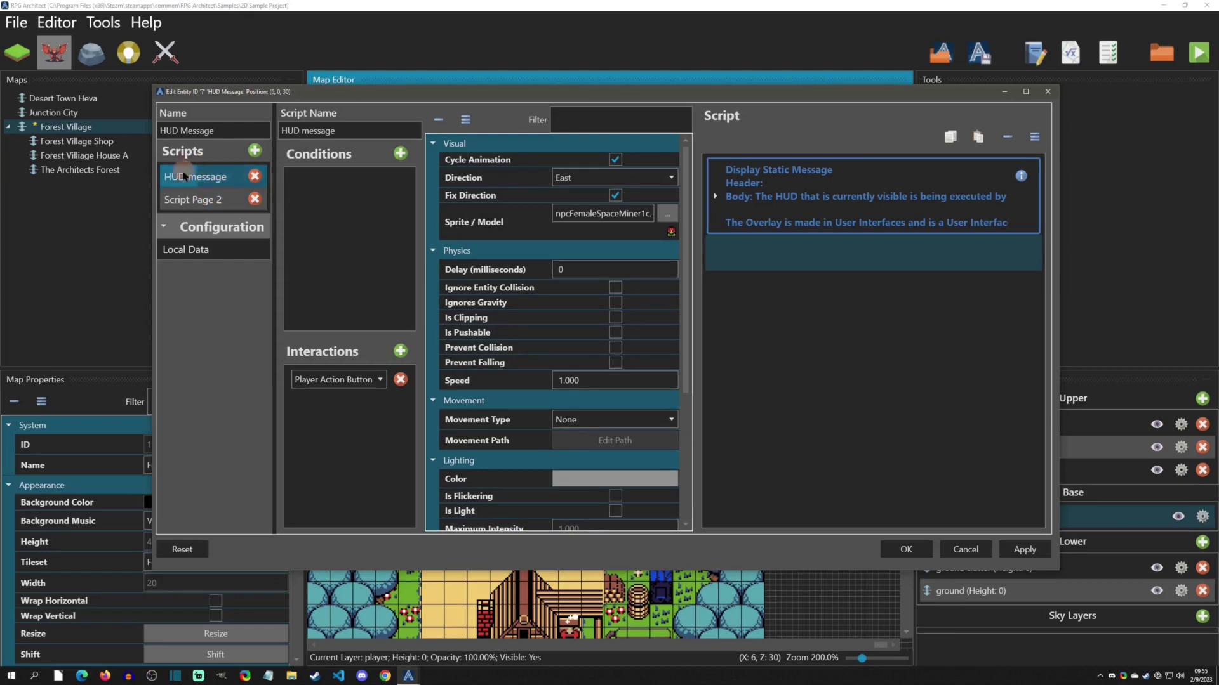
pyautogui.click(200, 175)
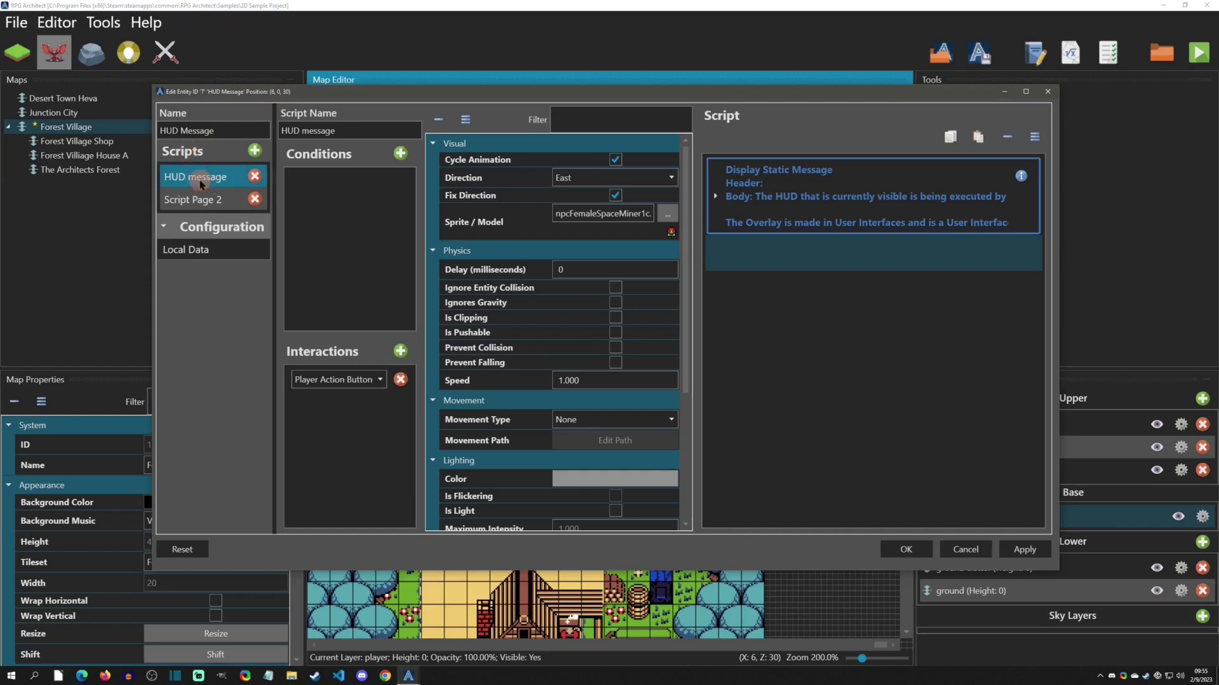
pyautogui.click(207, 179)
pyautogui.click(203, 204)
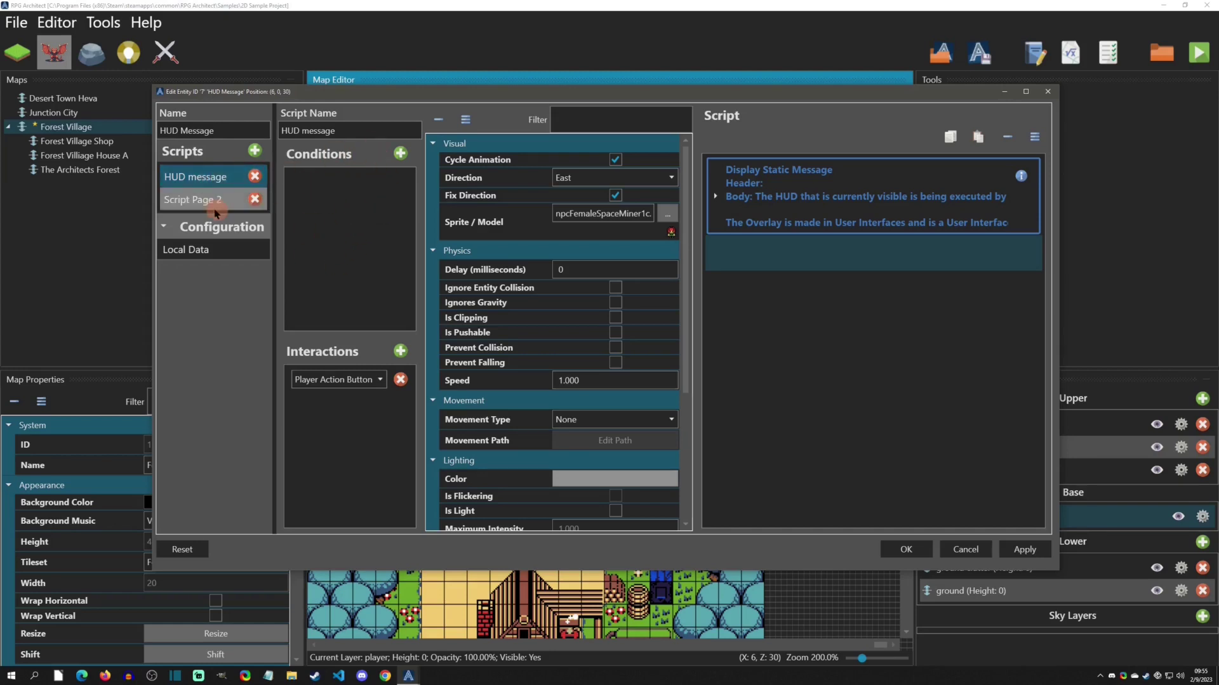
pyautogui.click(193, 200)
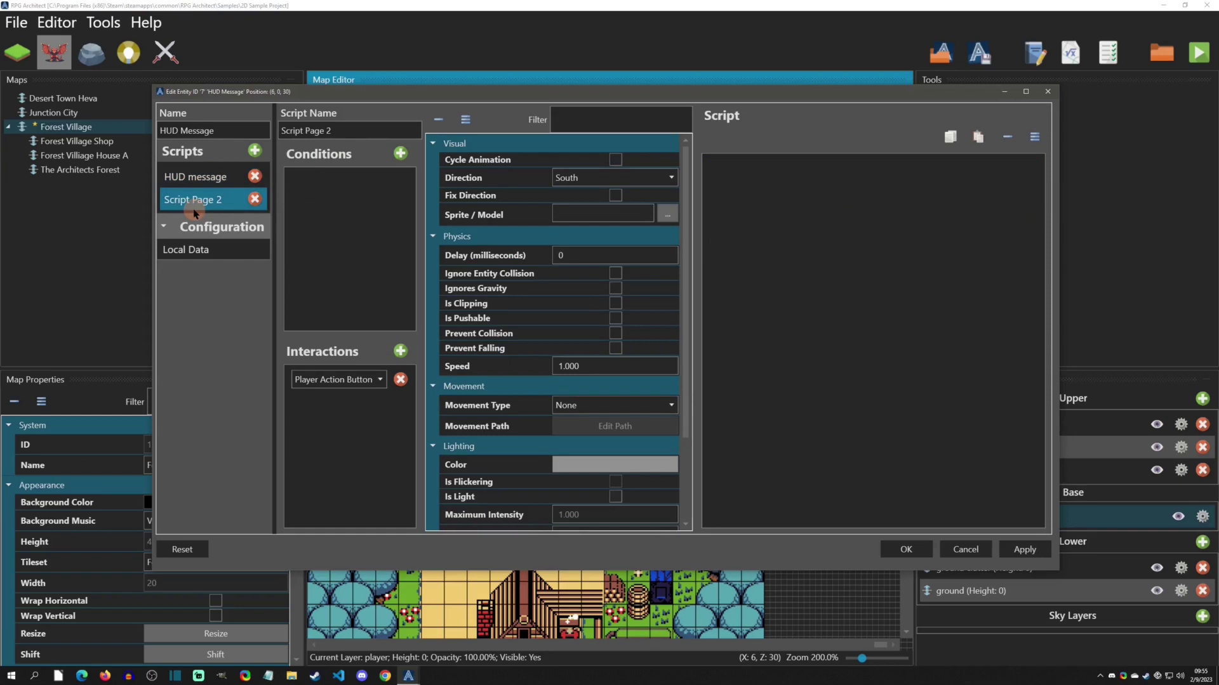
pyautogui.click(195, 177)
pyautogui.click(400, 154)
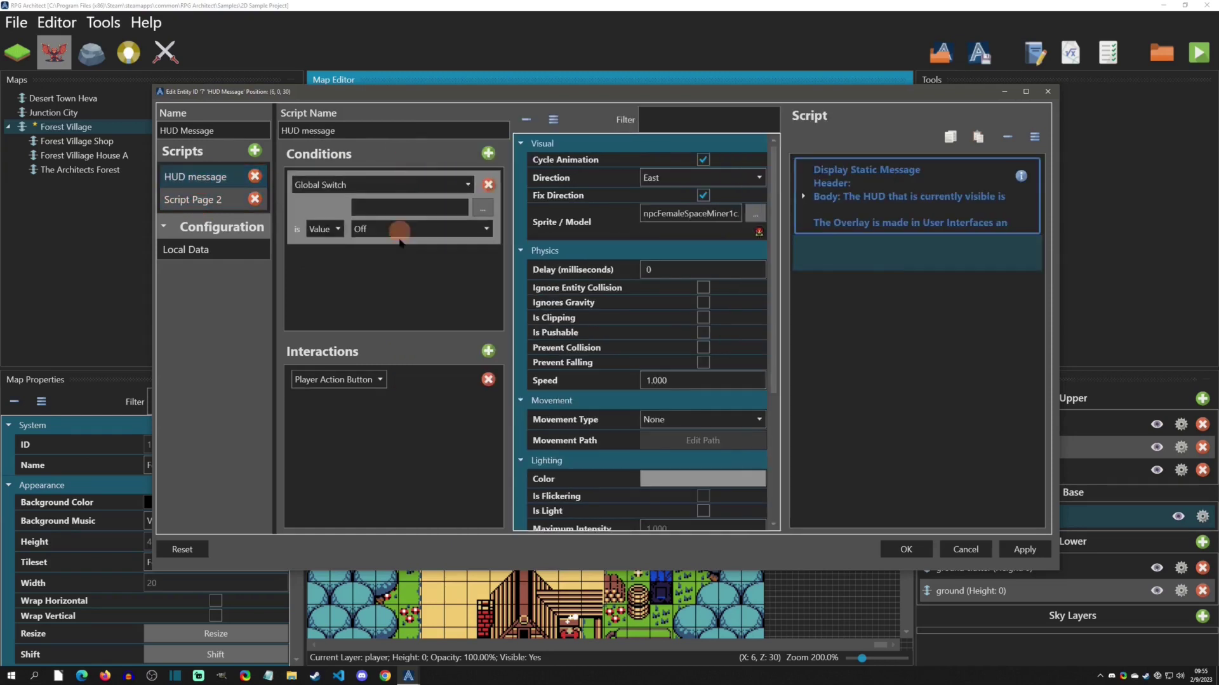
pyautogui.click(210, 202)
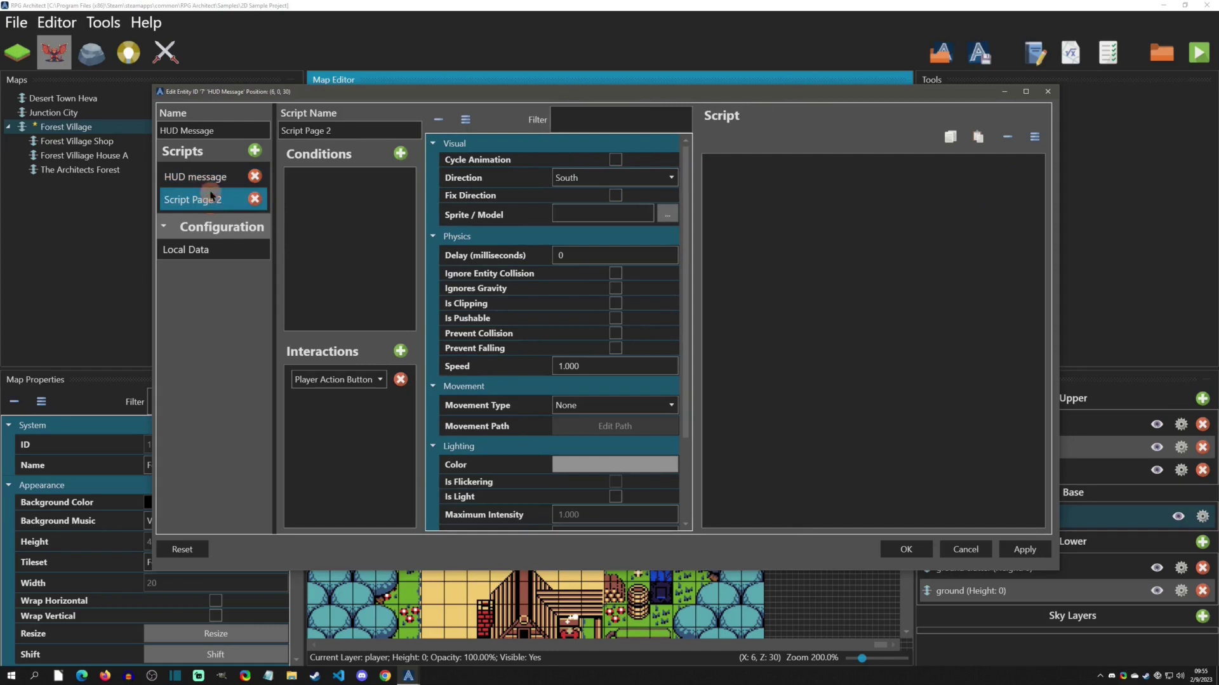
pyautogui.click(201, 178)
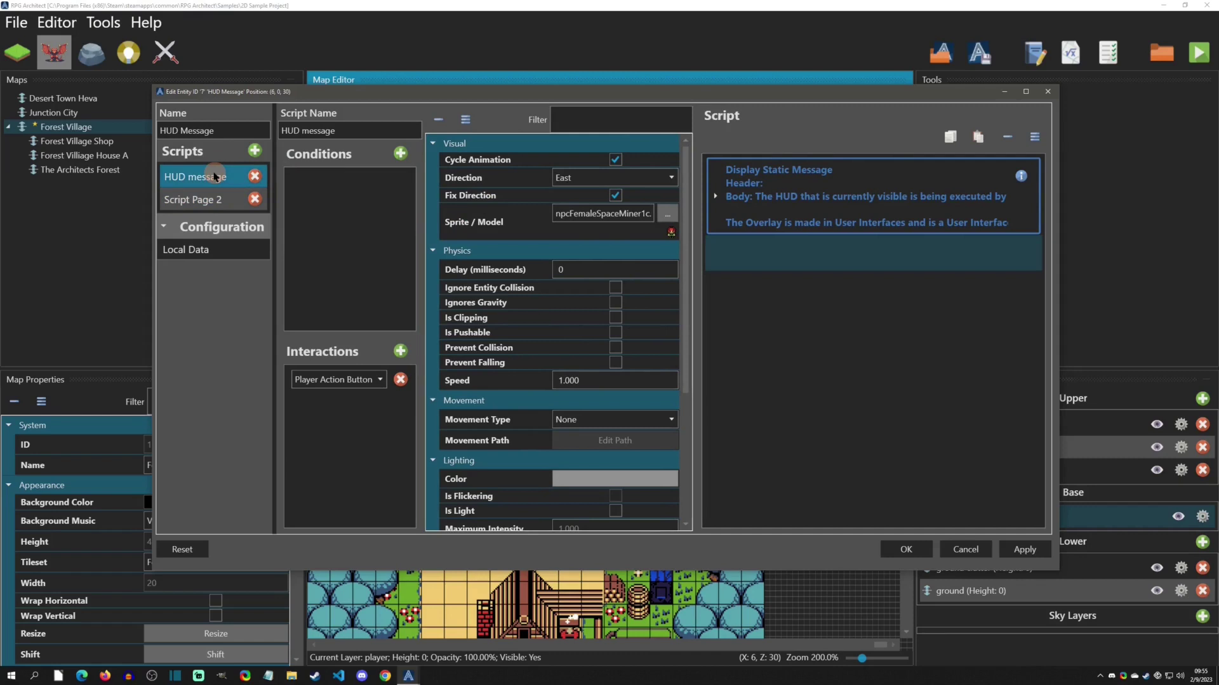
# Step: Delete Script Page 2 and add a Change Switch step with Global scope to HUD message
pyautogui.click(254, 199)
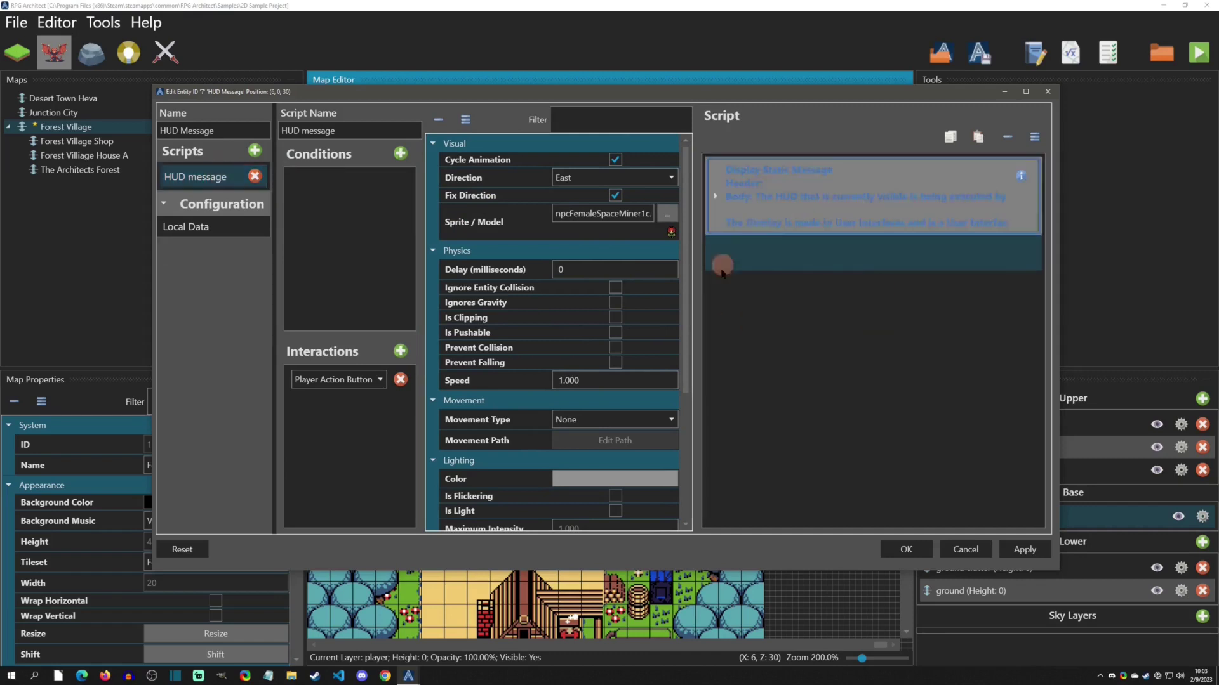
pyautogui.rightClick(785, 254)
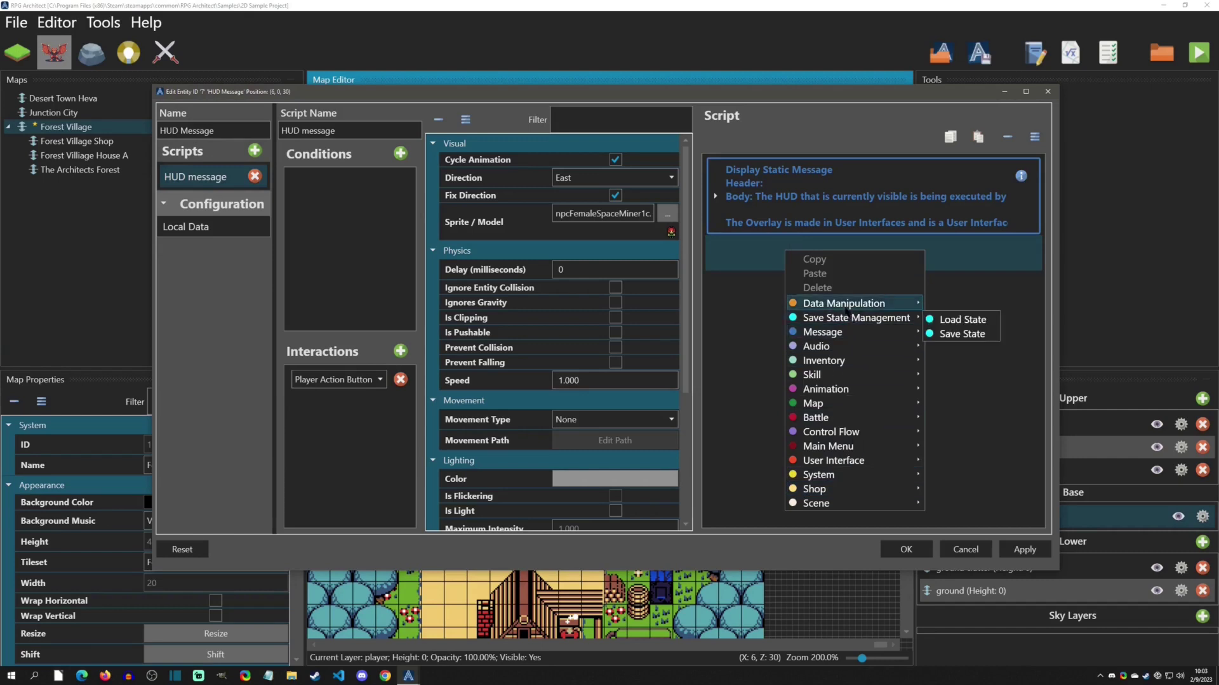
pyautogui.moveTo(849, 307)
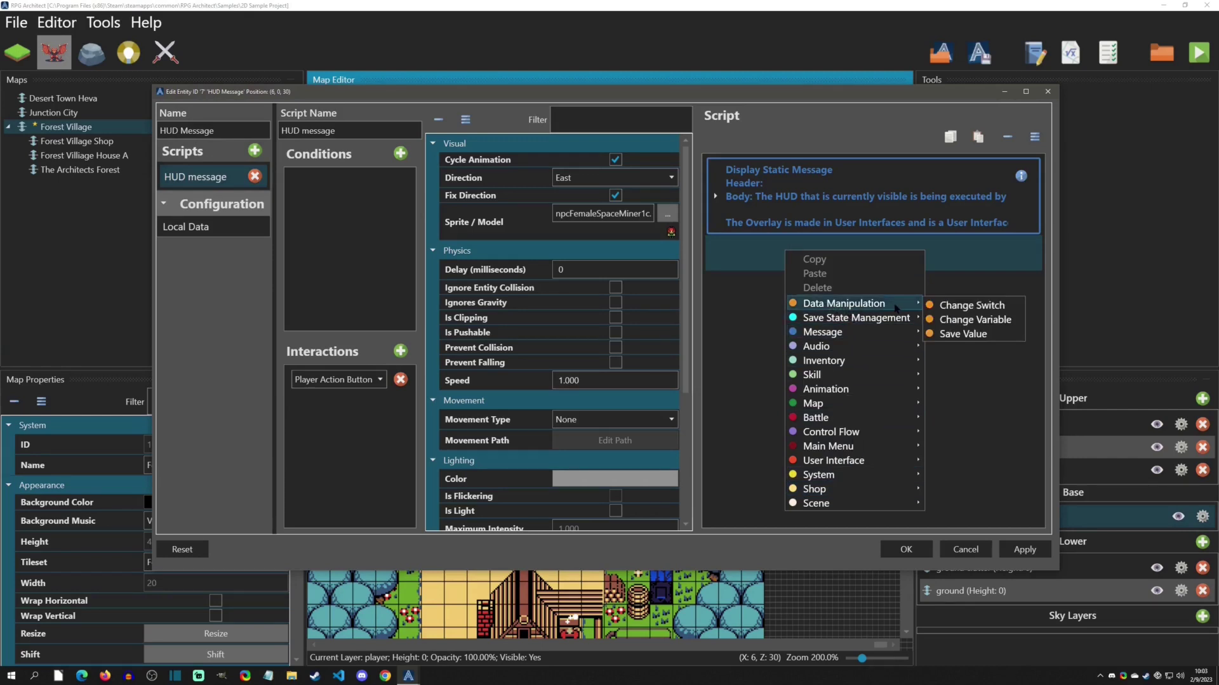
pyautogui.click(929, 306)
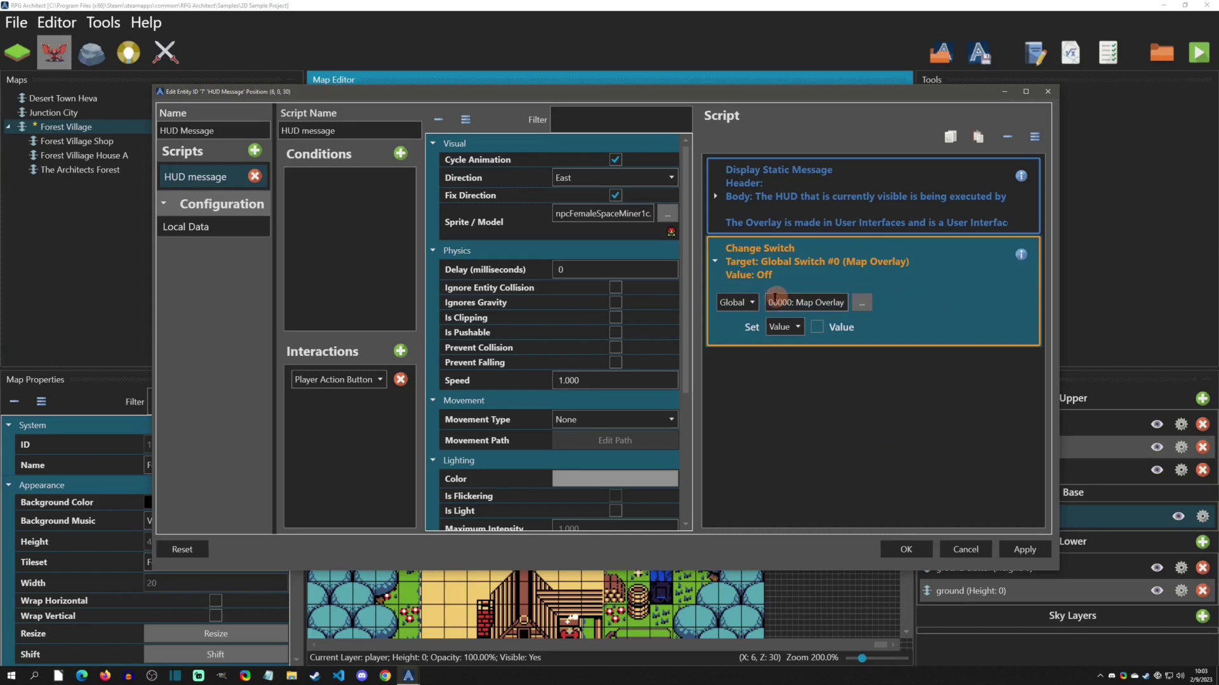
pyautogui.click(736, 302)
pyautogui.click(734, 327)
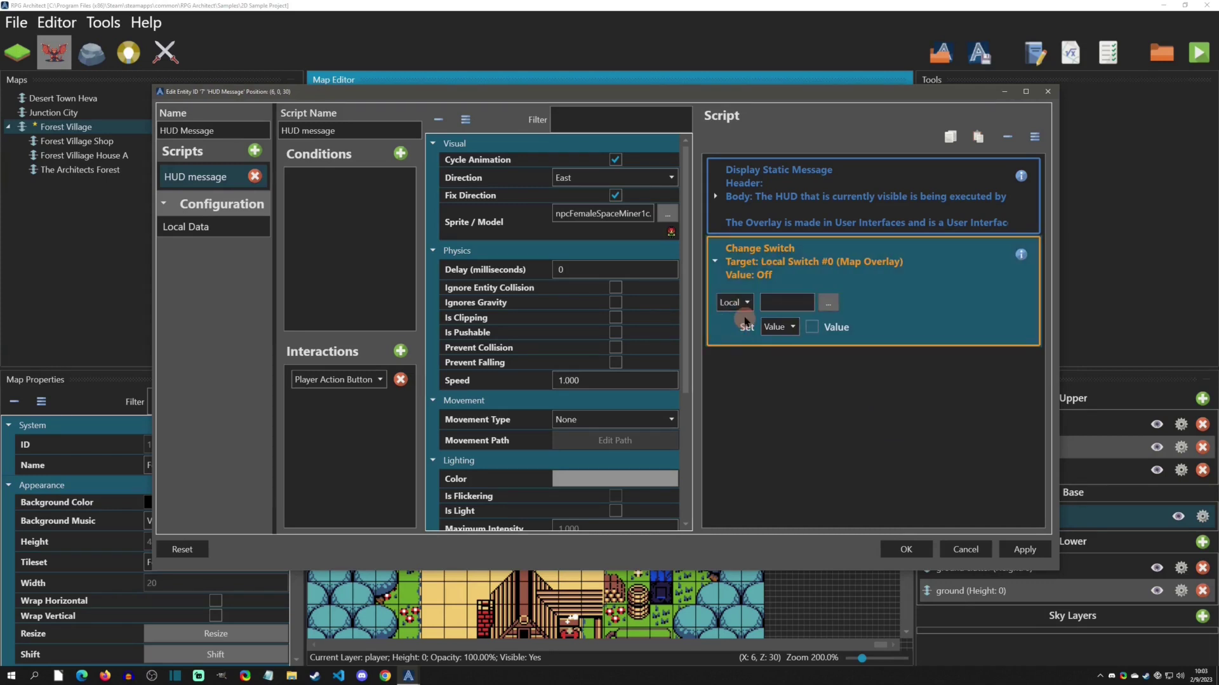
pyautogui.click(737, 303)
pyautogui.click(736, 317)
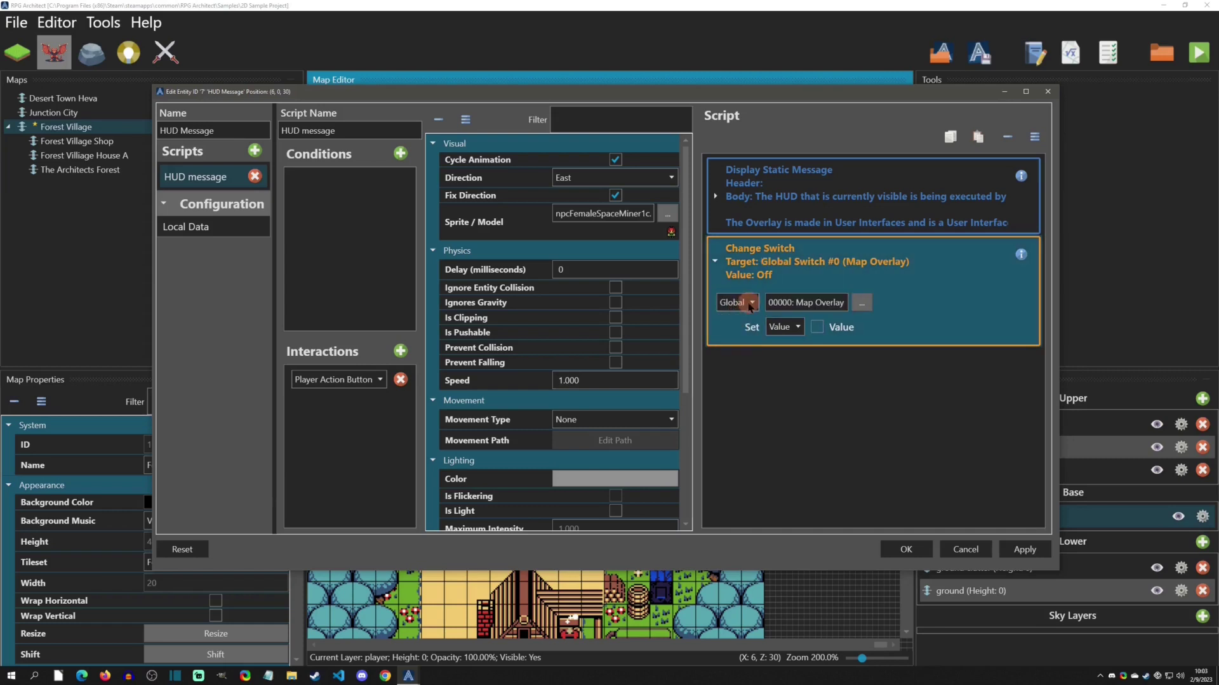
pyautogui.click(825, 492)
# Step: Save the entity and inspect the global switches list, where switch #0 is Map Overlay
pyautogui.click(905, 549)
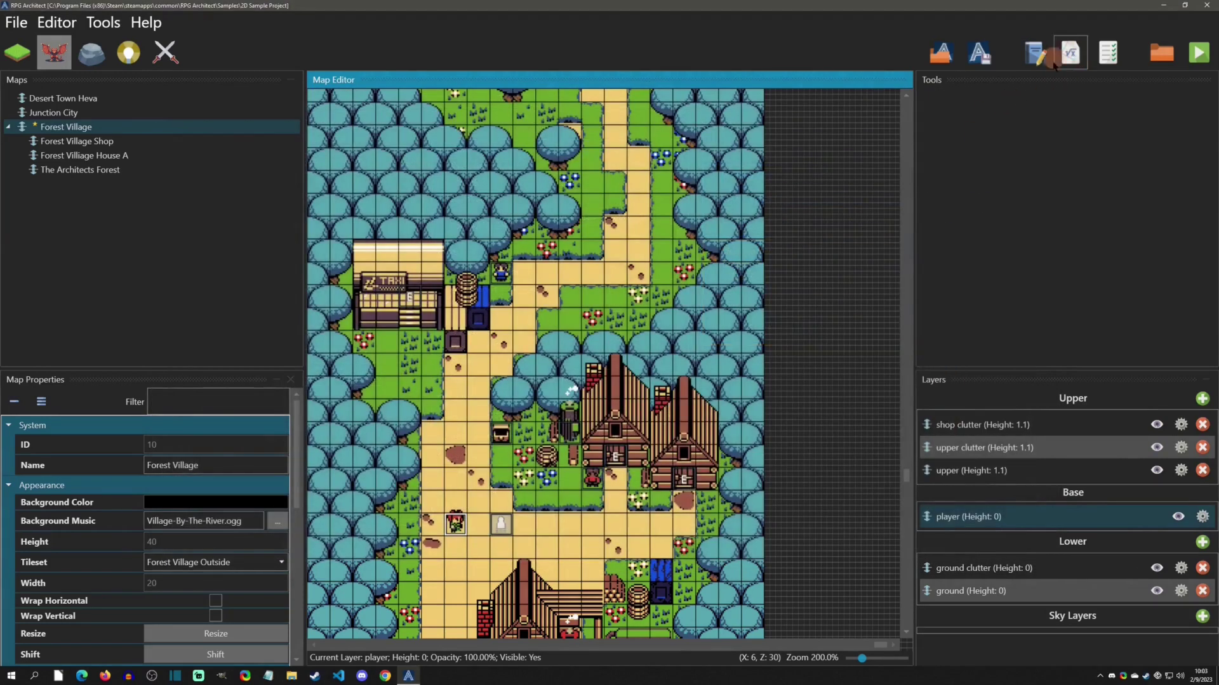
pyautogui.click(1110, 56)
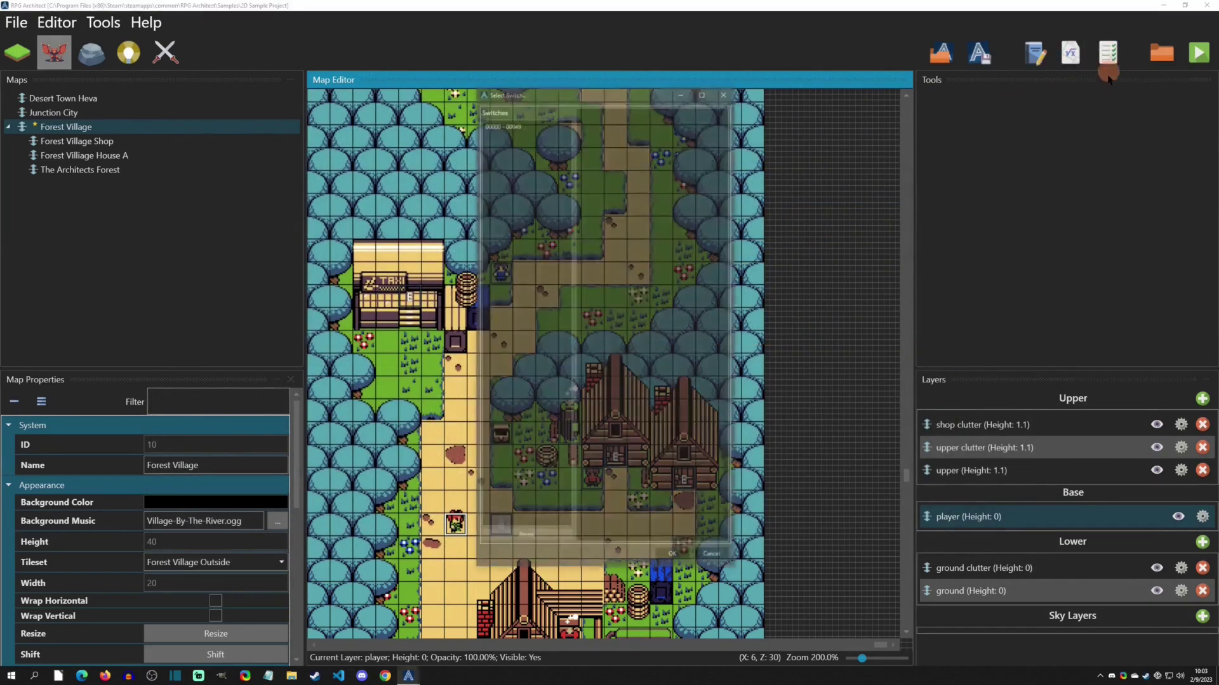
pyautogui.click(515, 125)
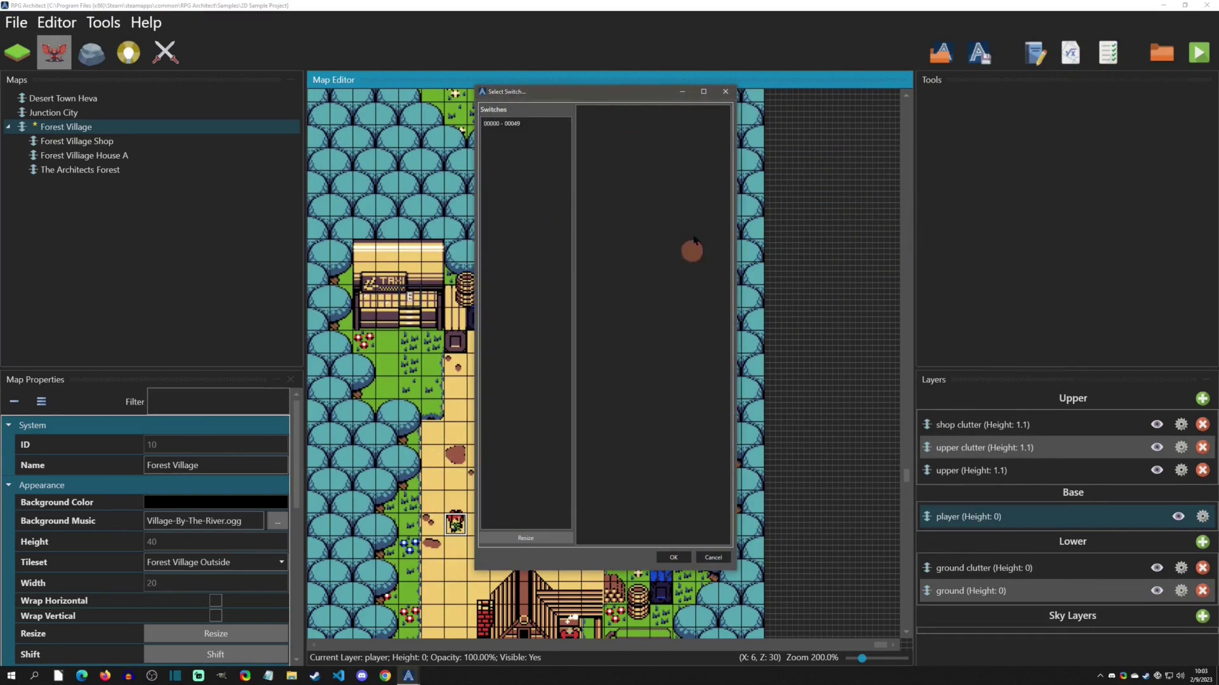
pyautogui.click(725, 91)
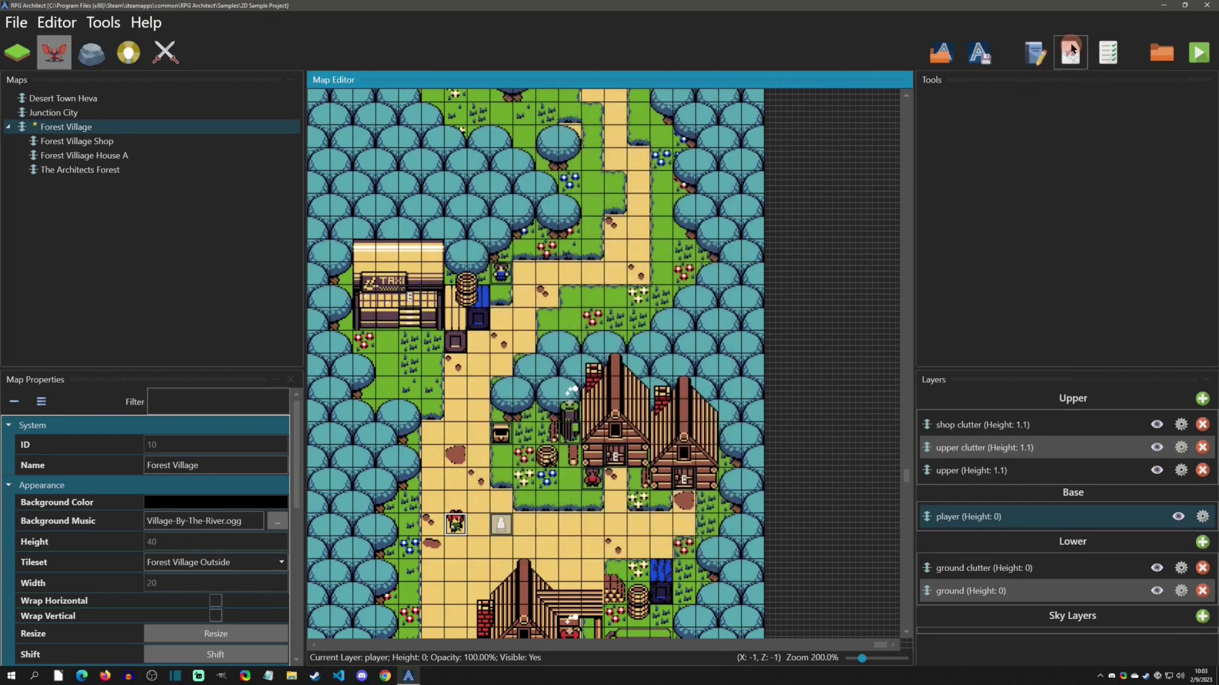
# Step: Glance at the global variables list, then reopen HUD Message and toggle between Local Data and its script
pyautogui.click(1070, 53)
pyautogui.click(726, 92)
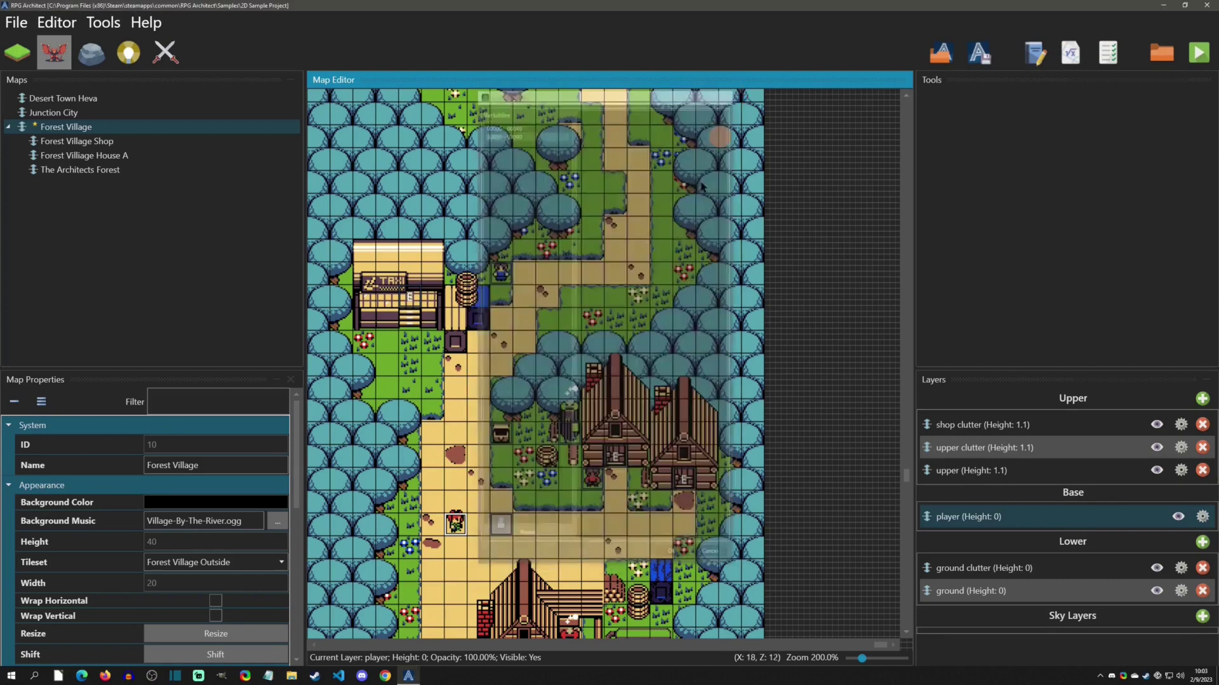
pyautogui.doubleClick(455, 524)
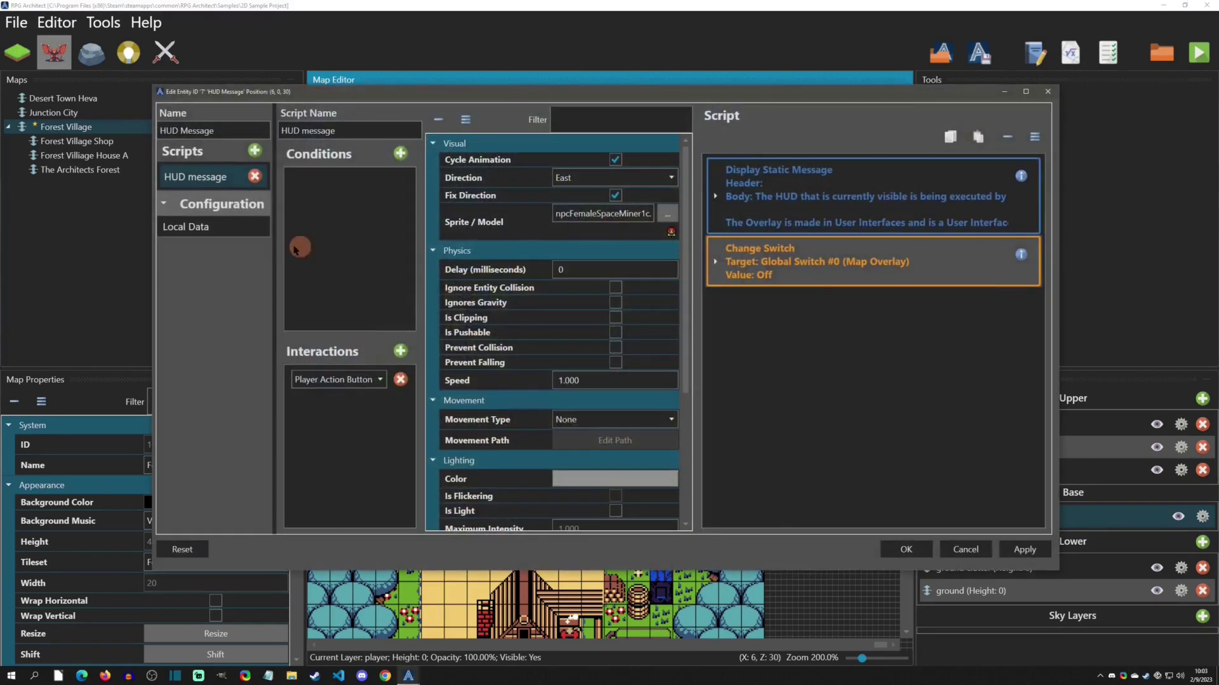
pyautogui.click(198, 231)
pyautogui.click(229, 230)
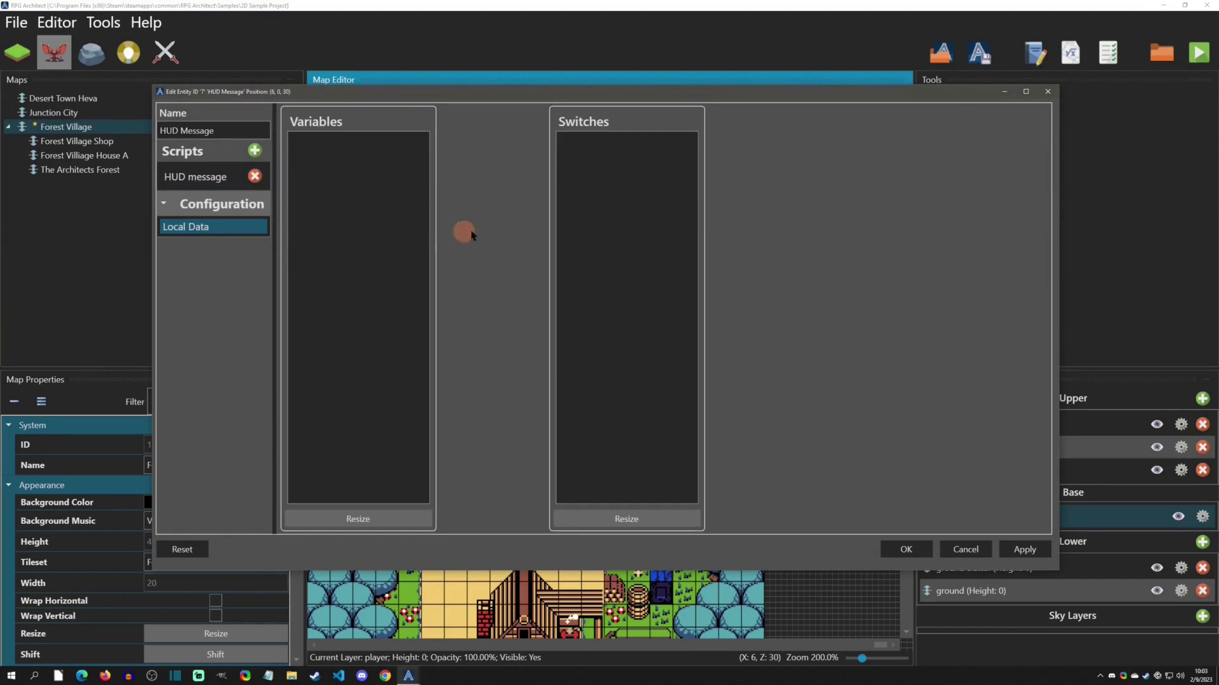
pyautogui.click(203, 183)
pyautogui.click(191, 227)
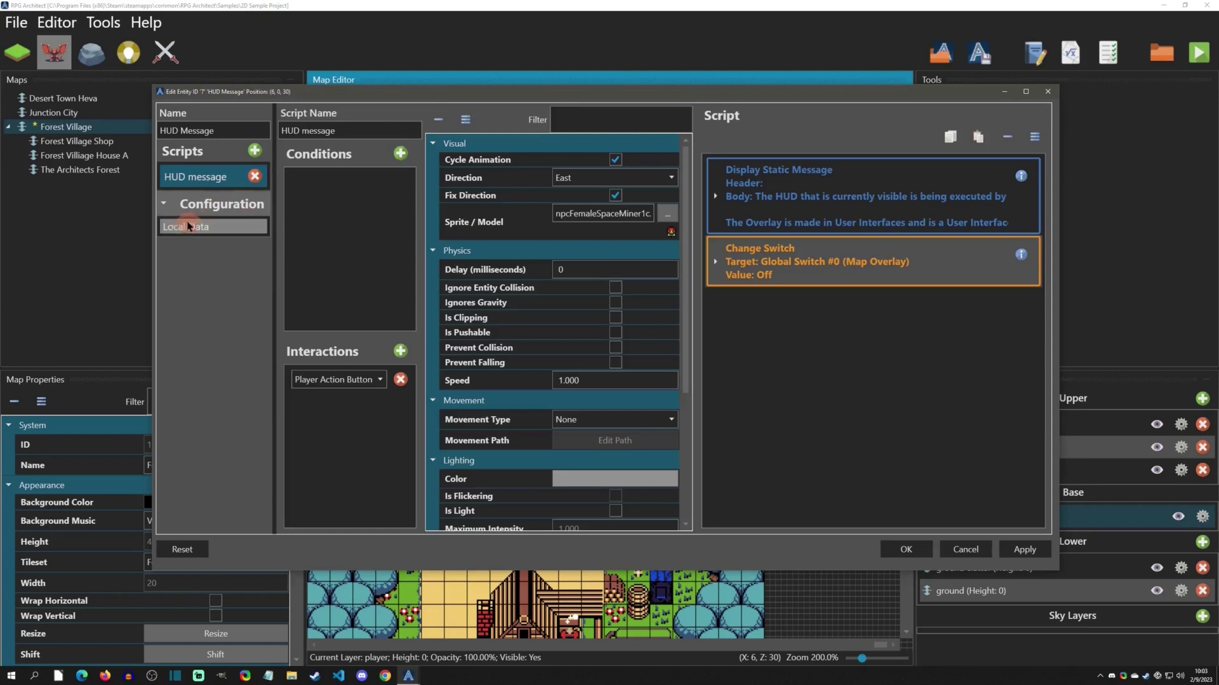
pyautogui.click(196, 177)
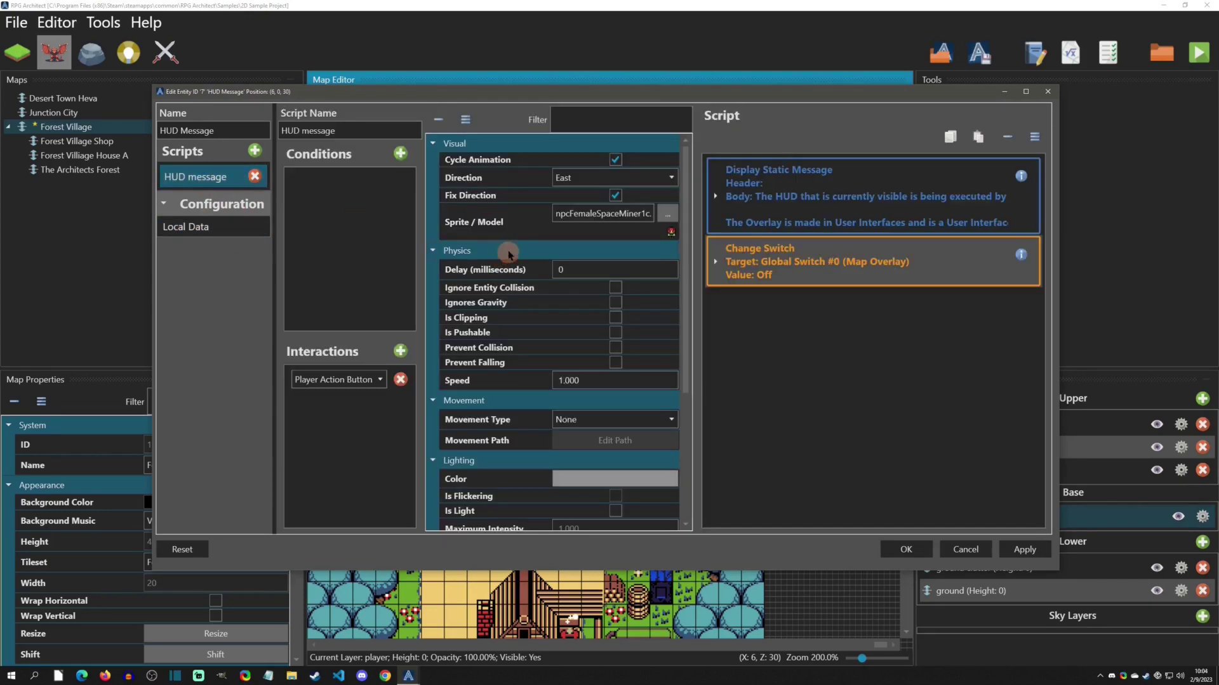
# Step: Set the Change Switch to Global Range from switch 003 to 009 with Value On
pyautogui.click(716, 262)
pyautogui.click(753, 308)
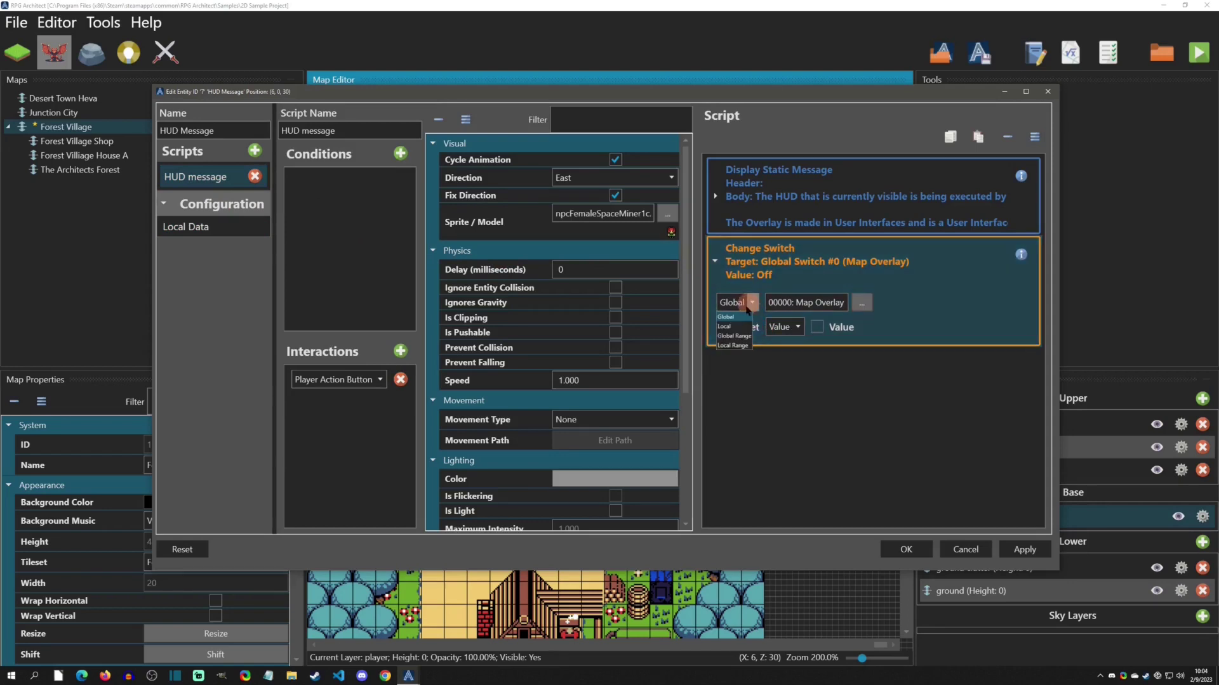
pyautogui.click(728, 326)
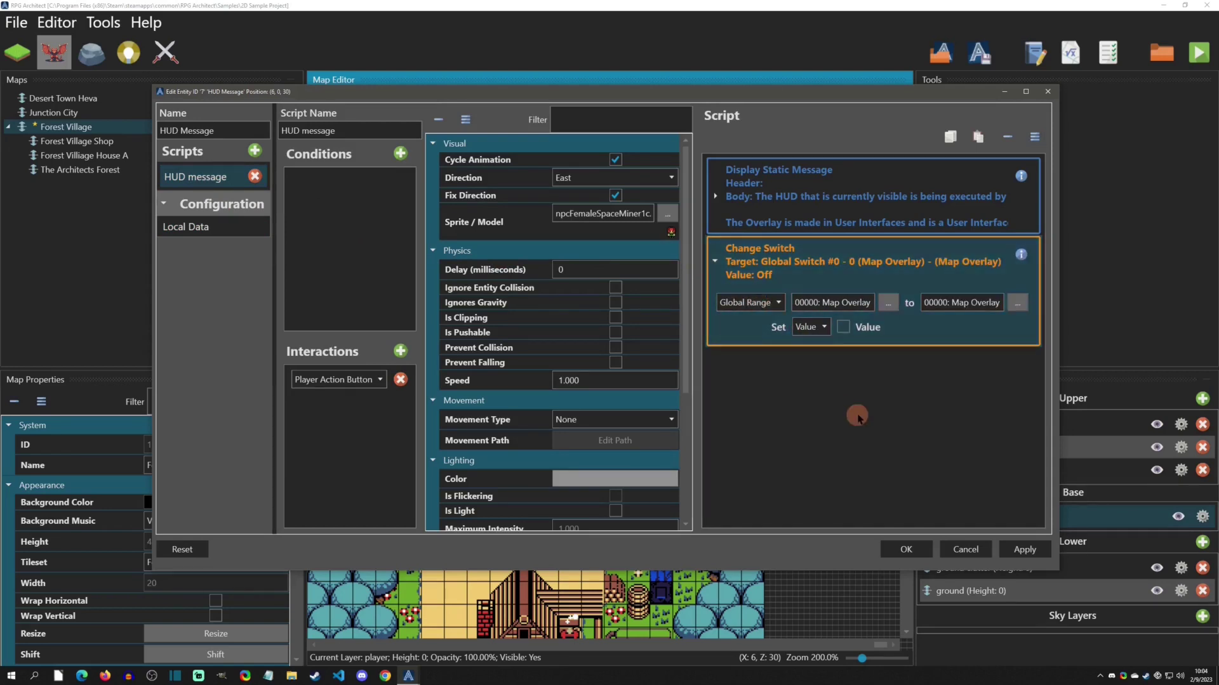
pyautogui.click(888, 303)
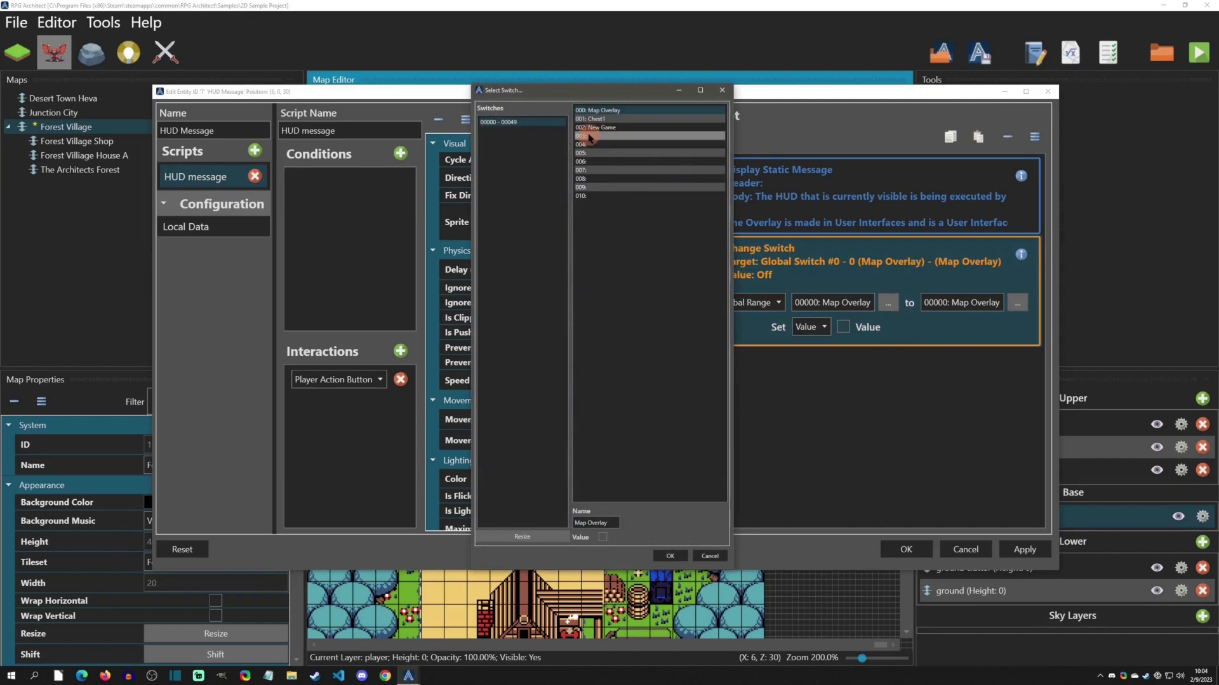
pyautogui.click(590, 135)
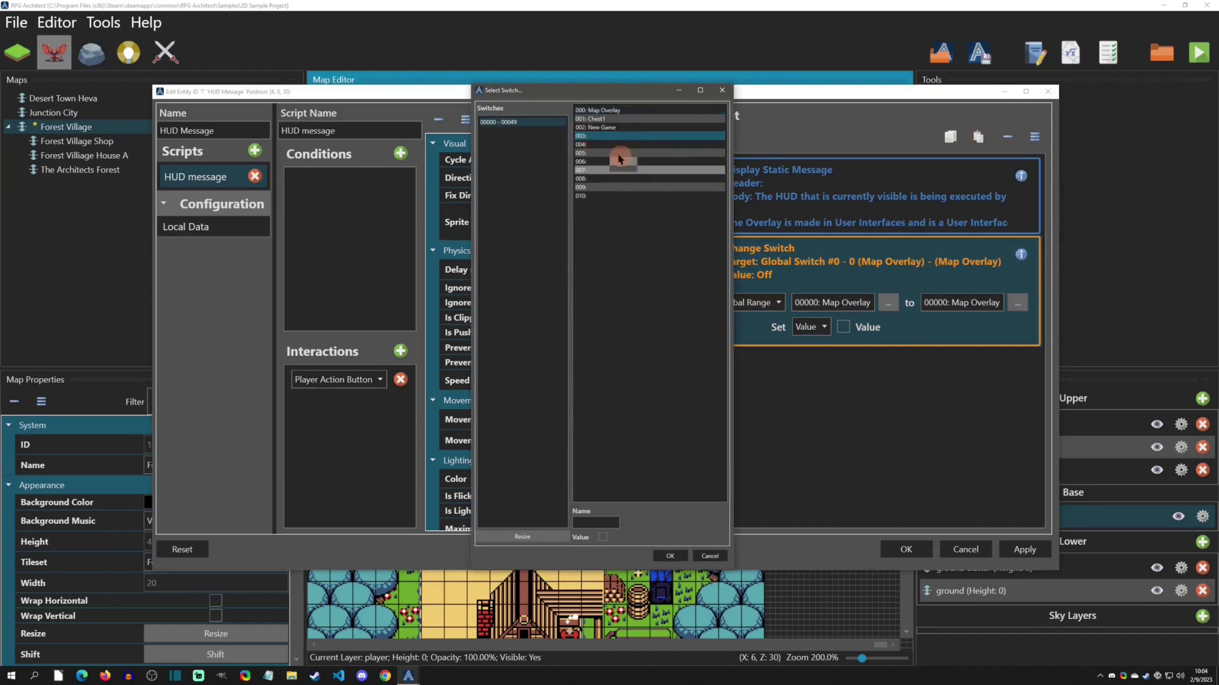
pyautogui.click(670, 556)
pyautogui.click(594, 189)
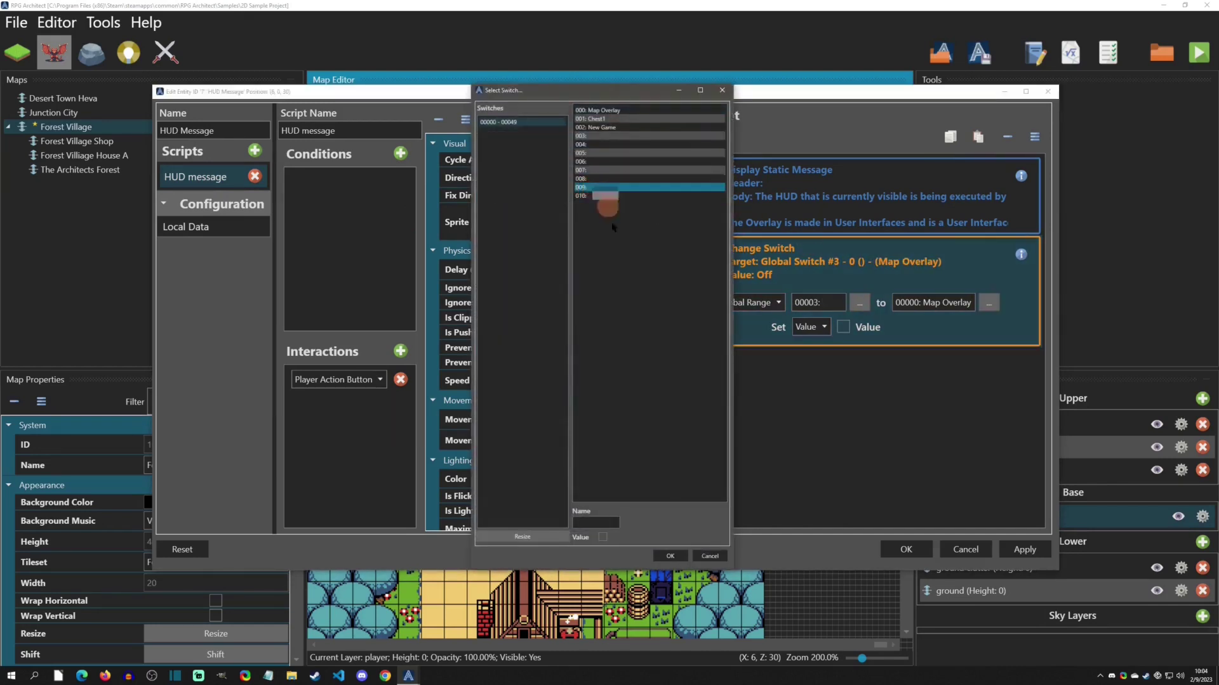
pyautogui.click(673, 552)
pyautogui.click(843, 327)
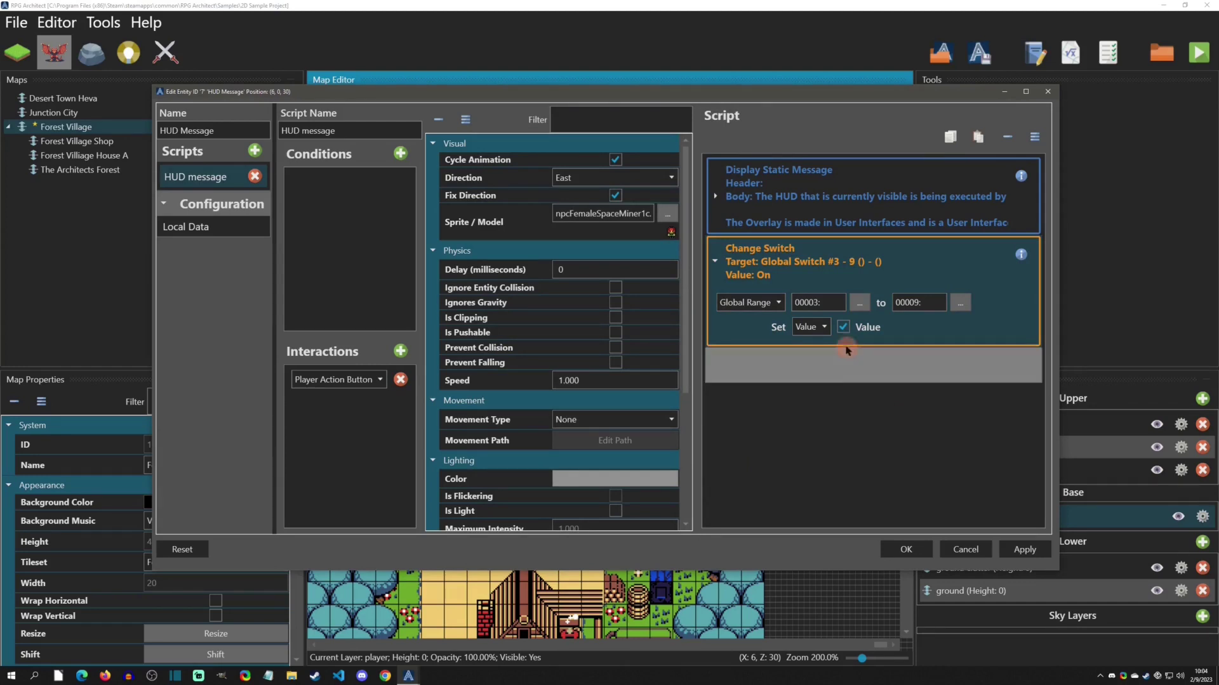
# Step: Add a Change Variable step after Change Switch, targeting Global Variable #0 (Item Unique ID)
pyautogui.rightClick(845, 363)
pyautogui.moveTo(839, 420)
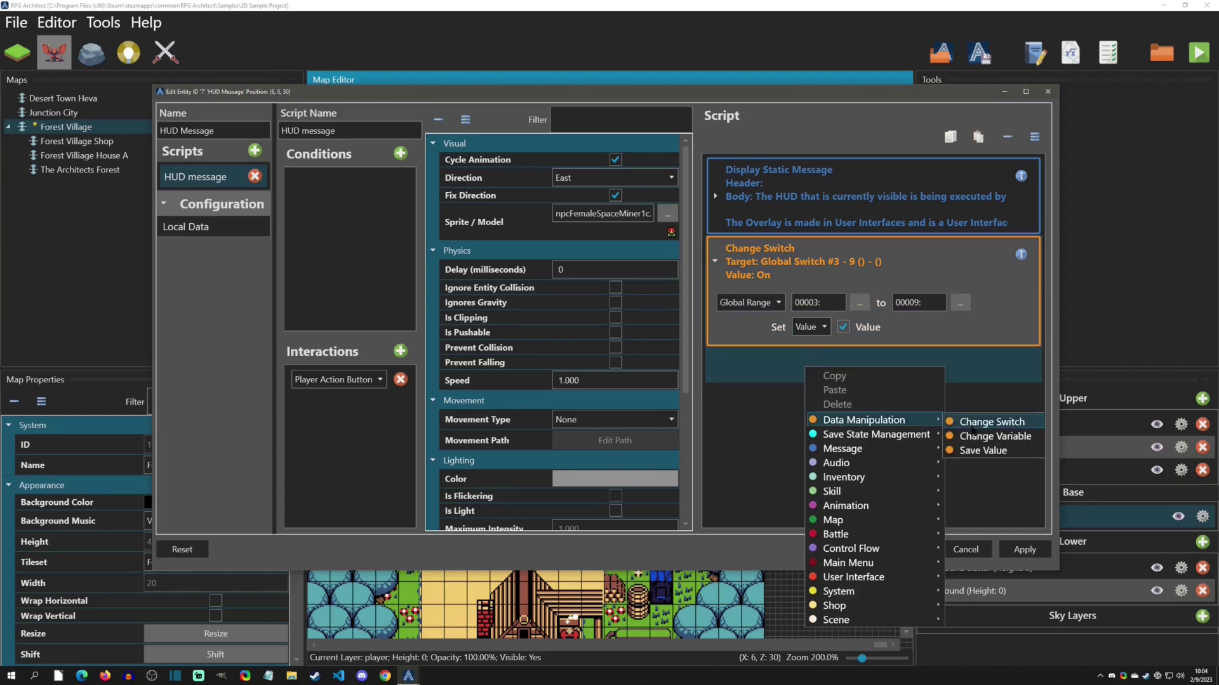
pyautogui.click(965, 437)
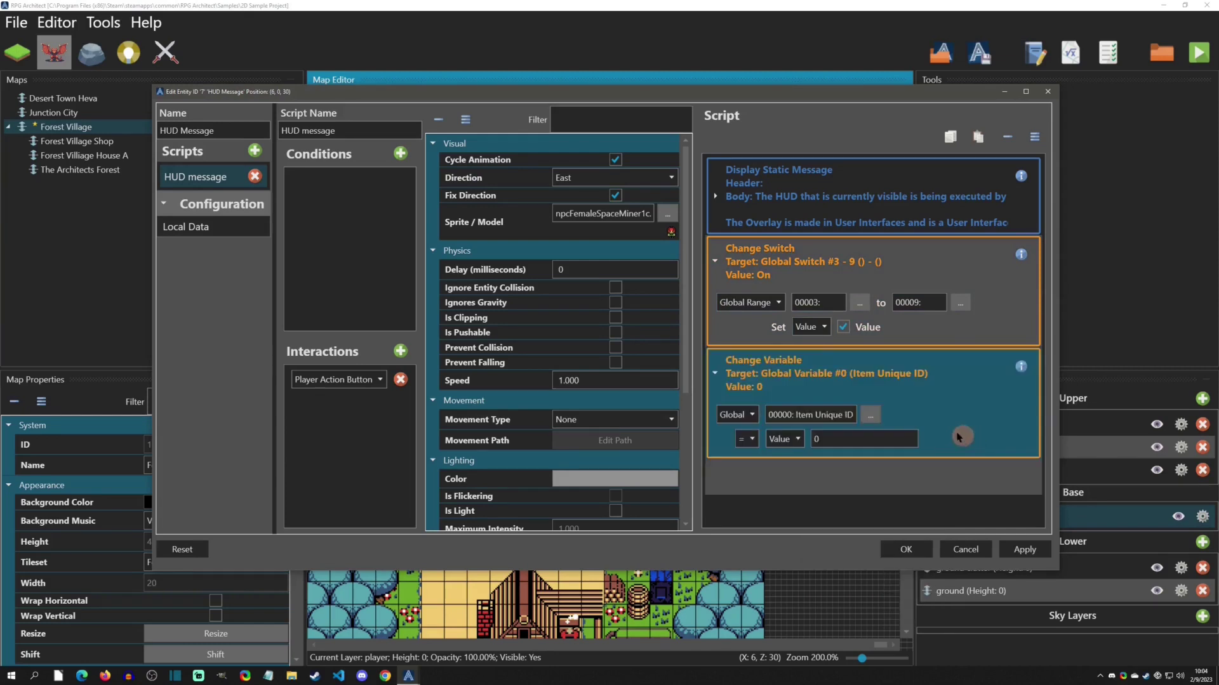
pyautogui.click(752, 415)
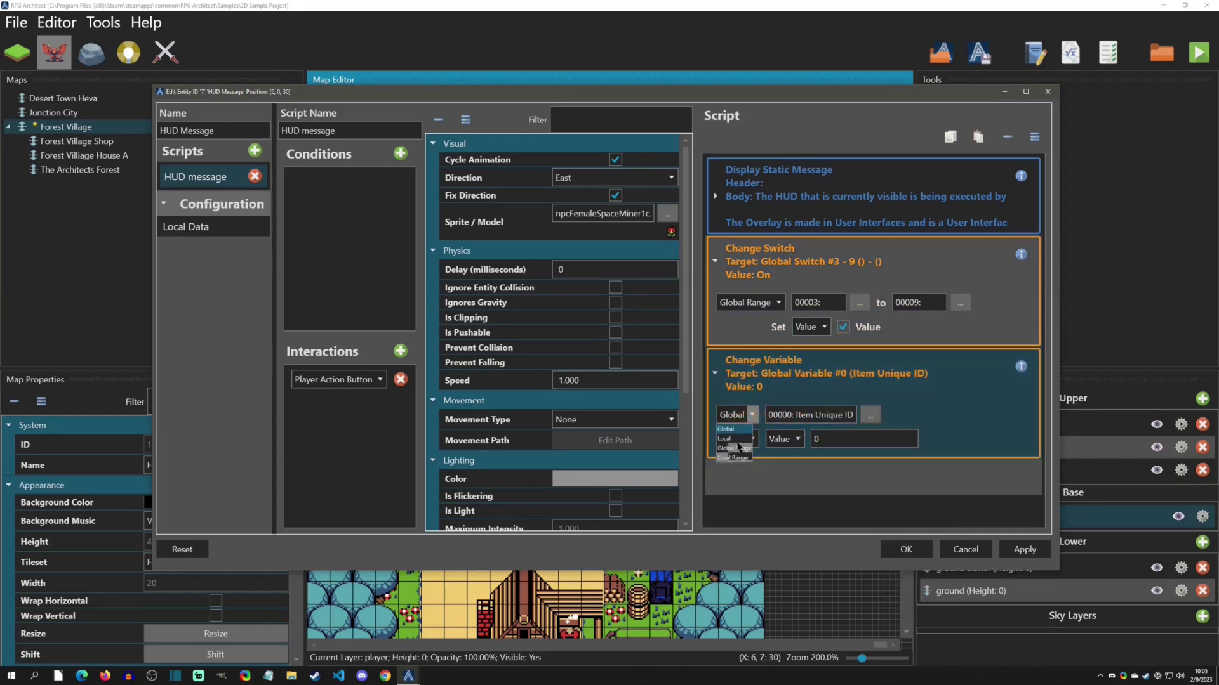
pyautogui.click(987, 419)
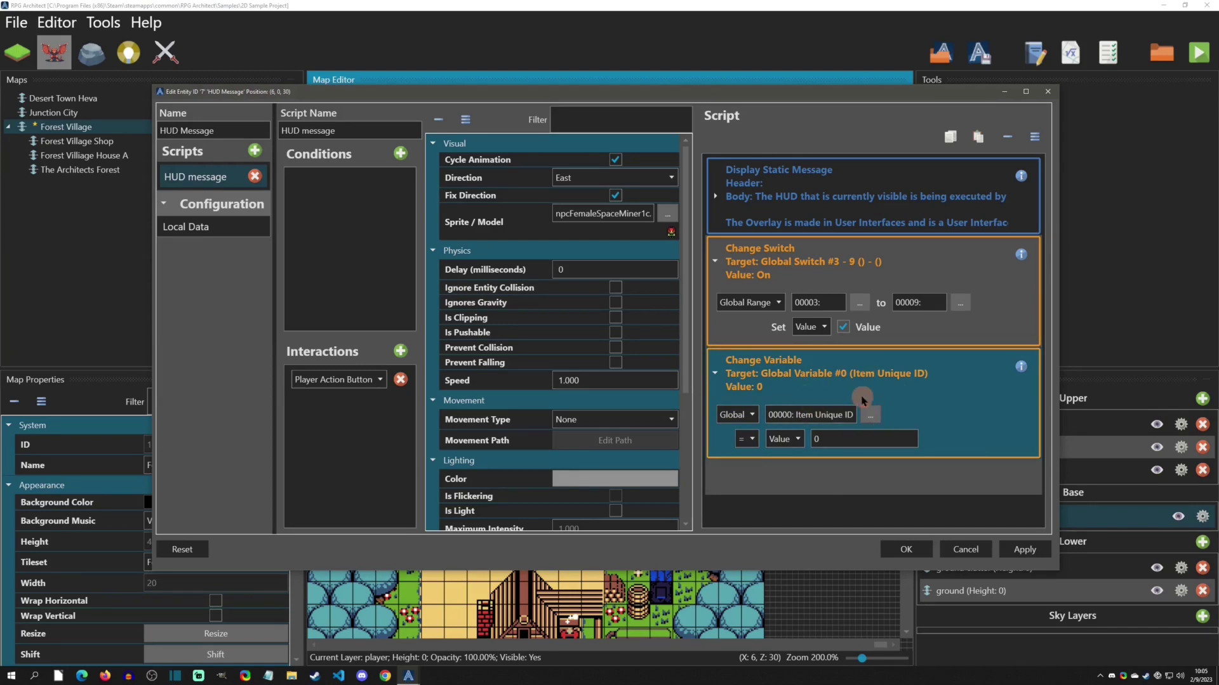
pyautogui.click(909, 257)
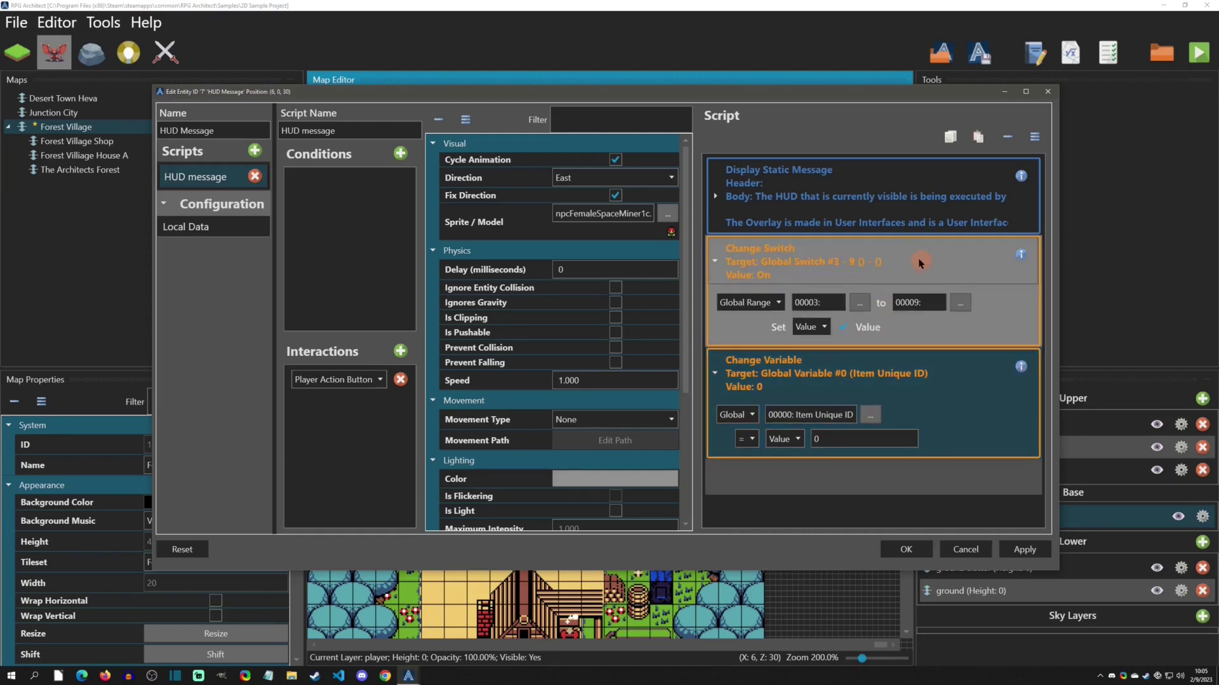
# Step: Collapse Change Switch, then expand all script steps and collapse them all to one-line summaries
pyautogui.doubleClick(936, 267)
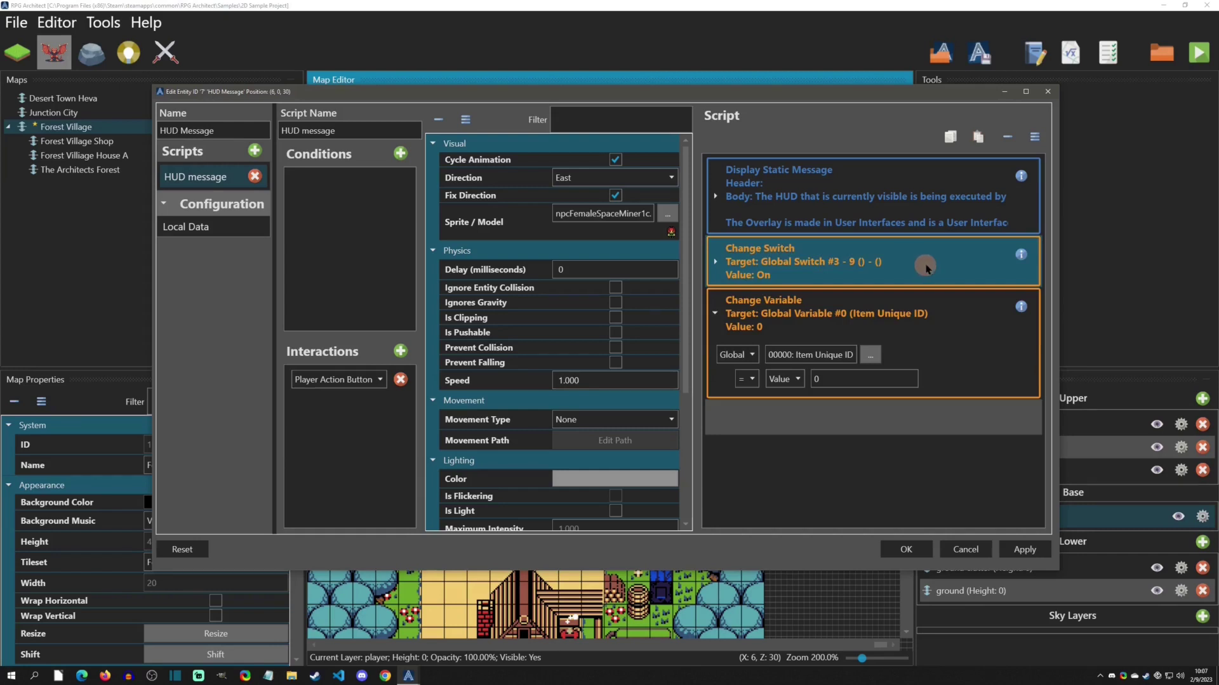
pyautogui.click(1035, 138)
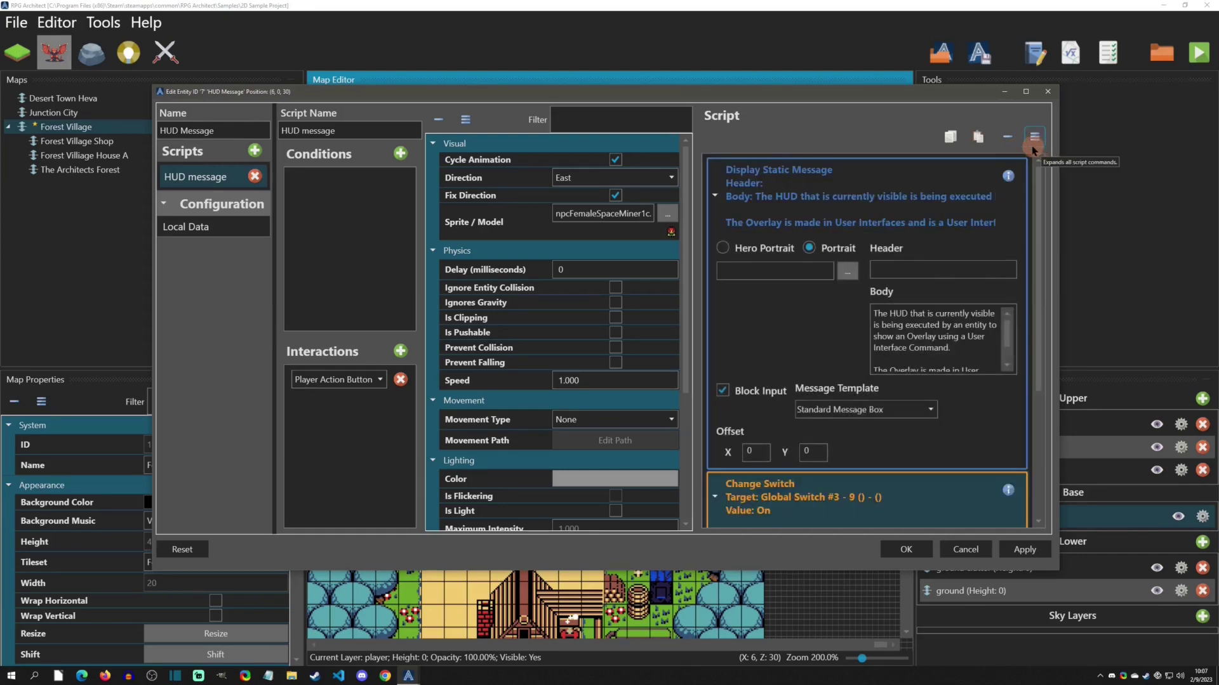
pyautogui.click(1038, 172)
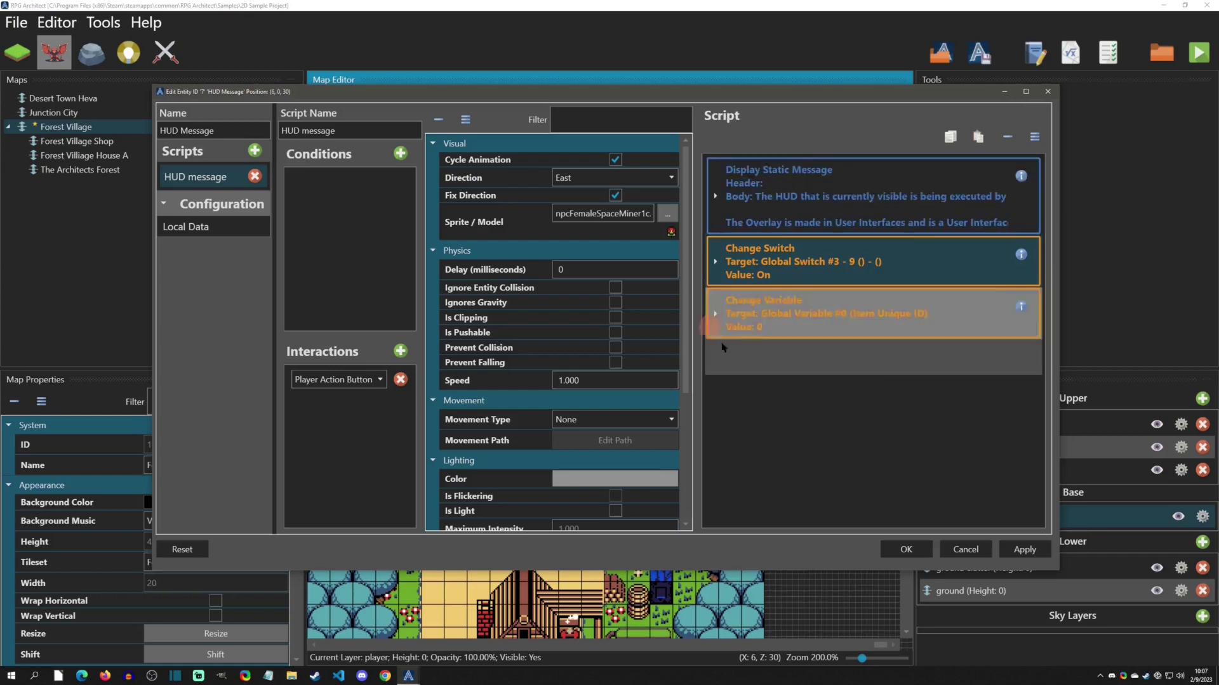
# Step: Append a Run Global Script step set to run the shop global script
pyautogui.rightClick(823, 351)
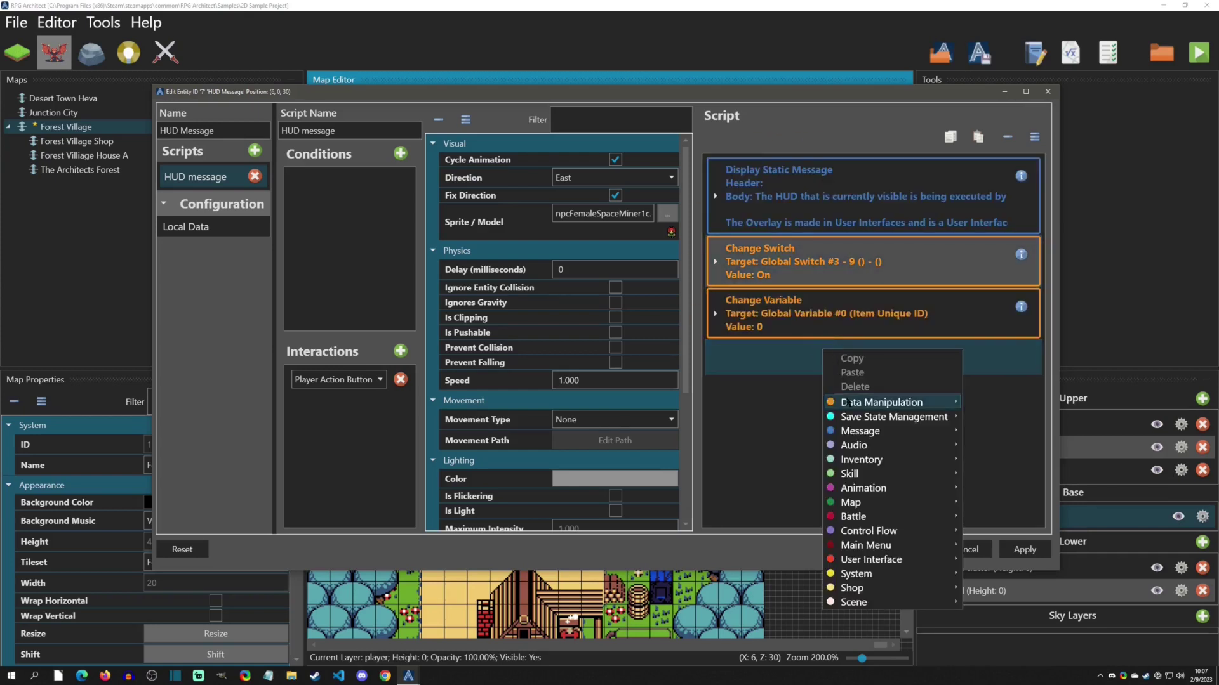
pyautogui.moveTo(850, 403)
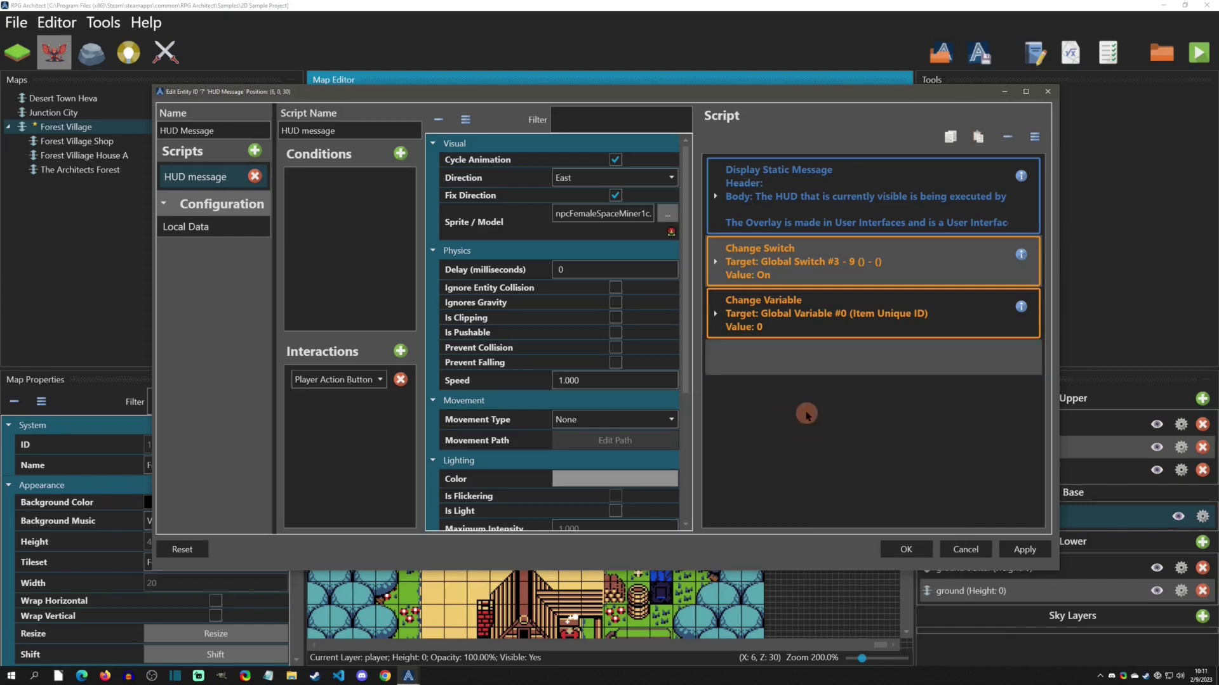
pyautogui.rightClick(787, 357)
pyautogui.moveTo(834, 582)
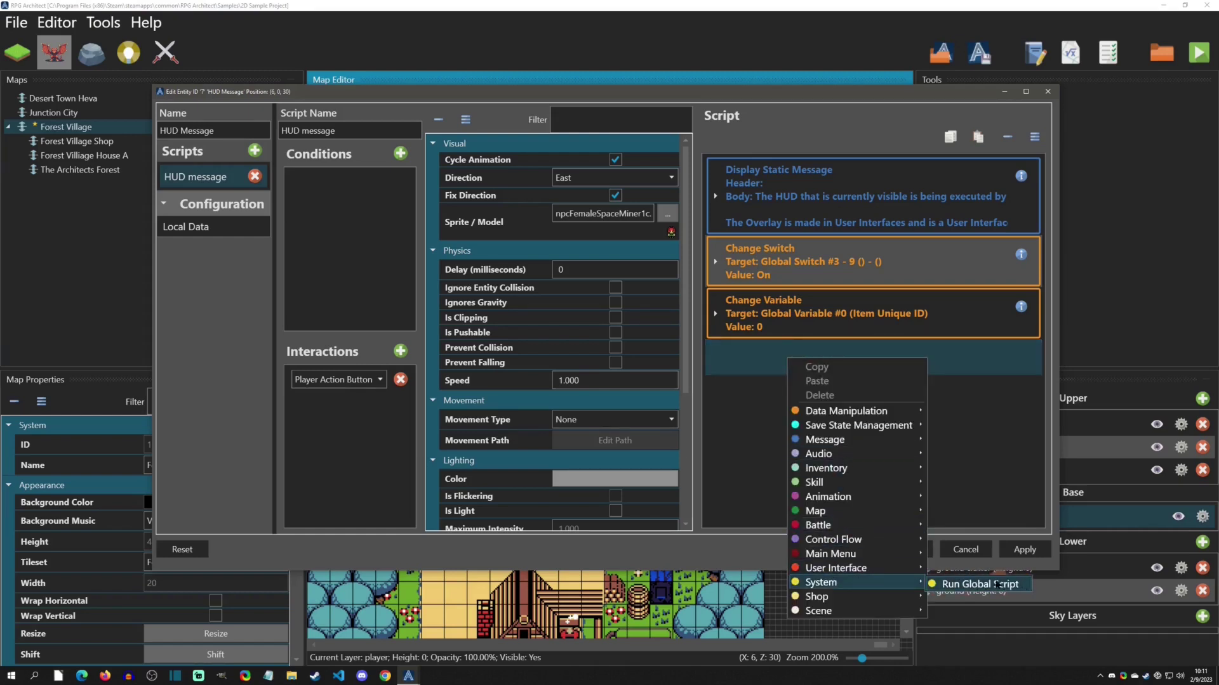
pyautogui.click(1006, 588)
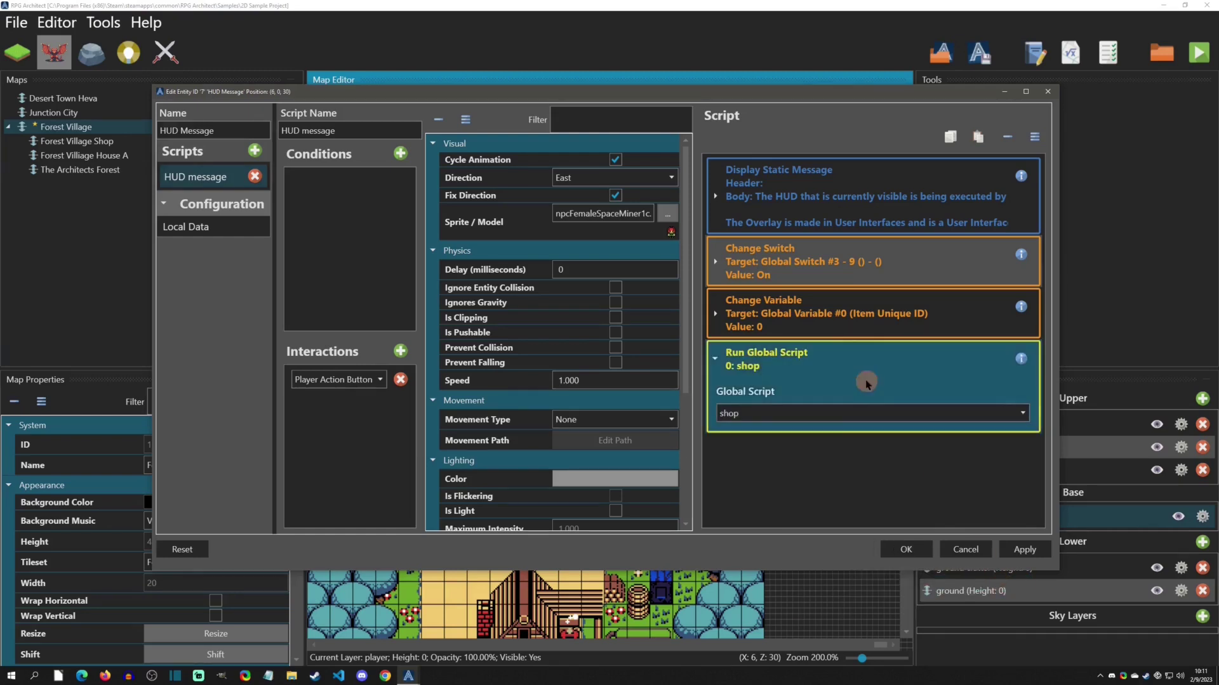
pyautogui.click(795, 411)
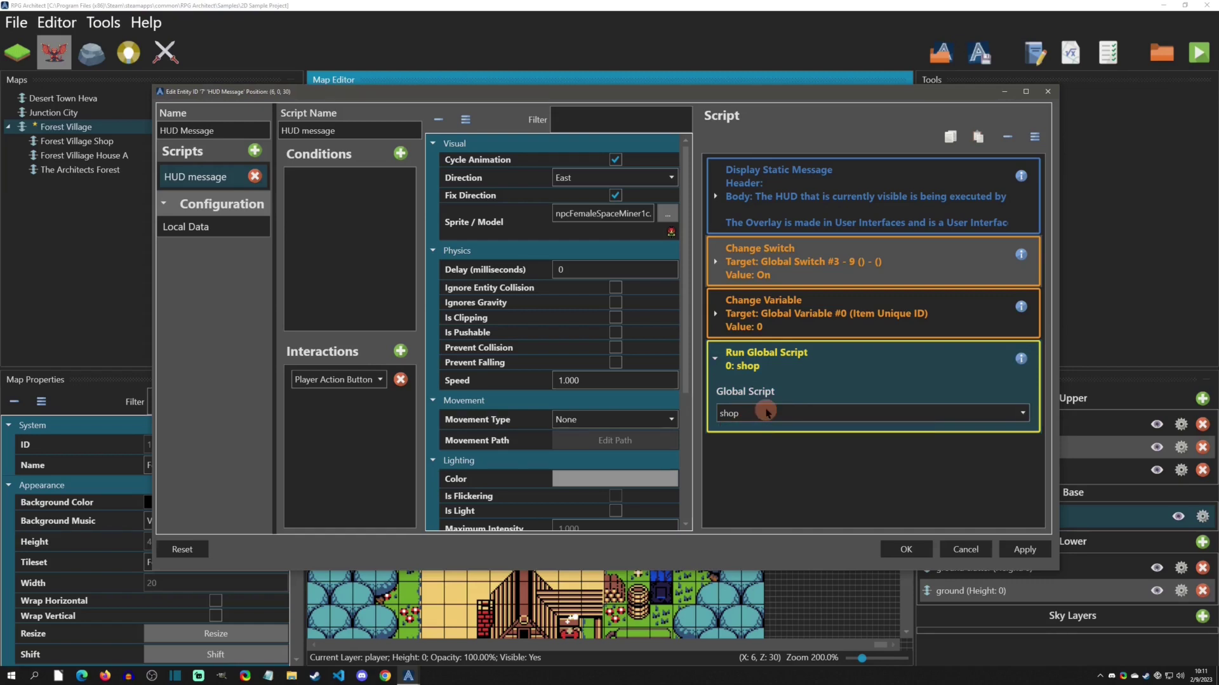
pyautogui.click(765, 412)
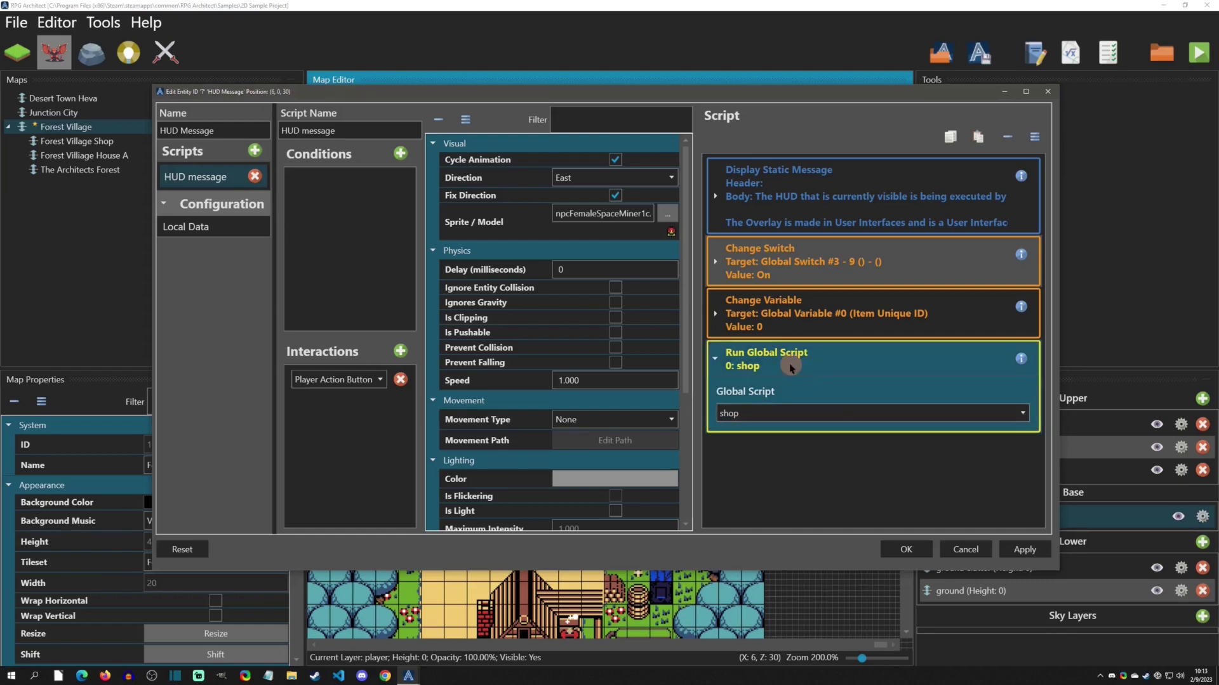
# Step: Save the entity edits and open the Global Scripts category in the database with F9
pyautogui.click(906, 550)
pyautogui.press('F9')
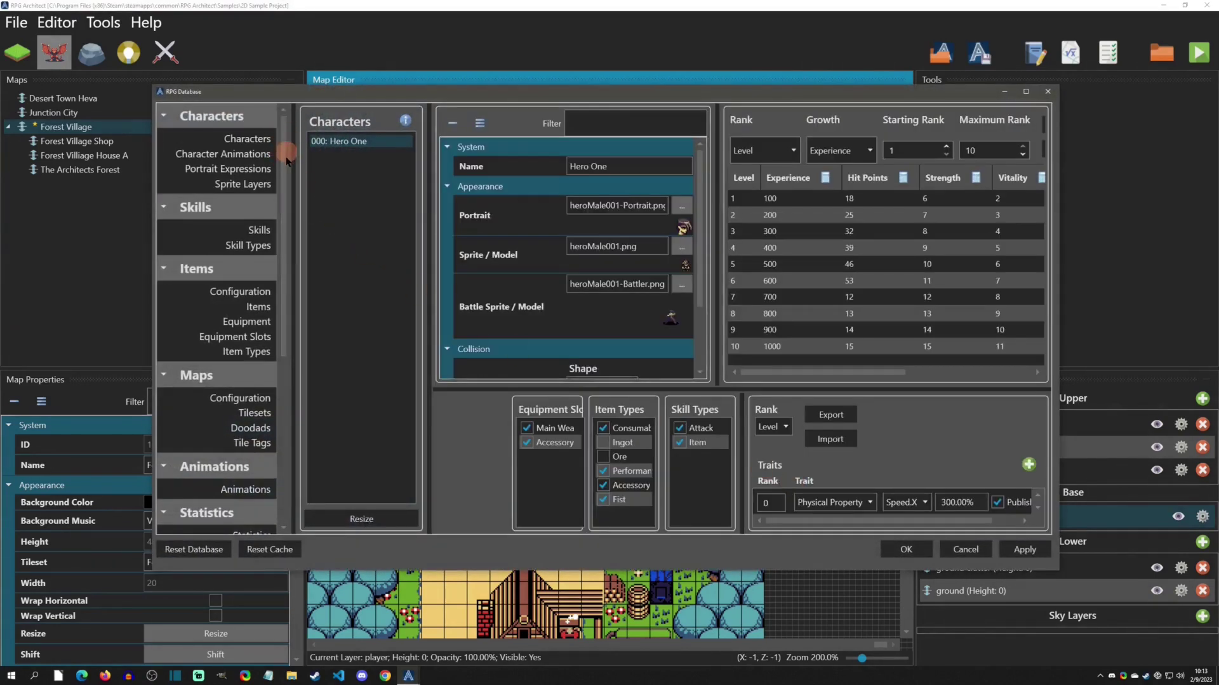
pyautogui.moveTo(283, 305); pyautogui.dragTo(280, 520)
pyautogui.click(223, 526)
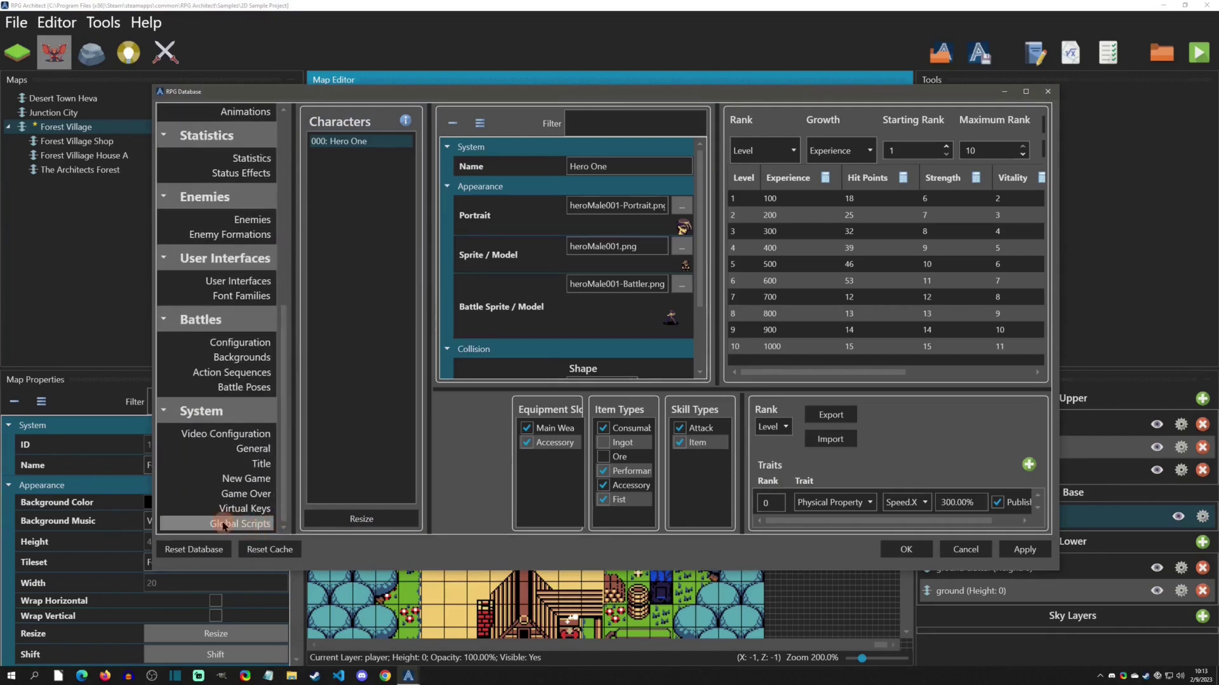
# Step: Browse the shop, leylu and init inventory global scripts, settling on shop's Open Shop command
pyautogui.click(353, 141)
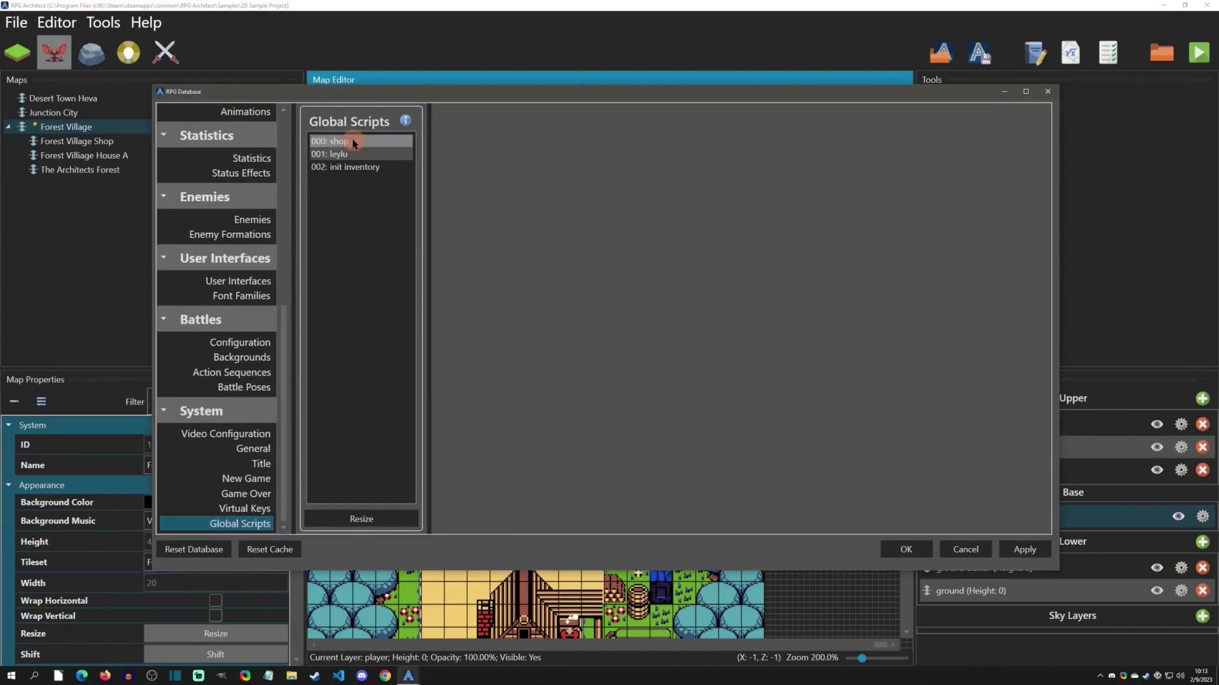
pyautogui.click(356, 154)
pyautogui.click(352, 167)
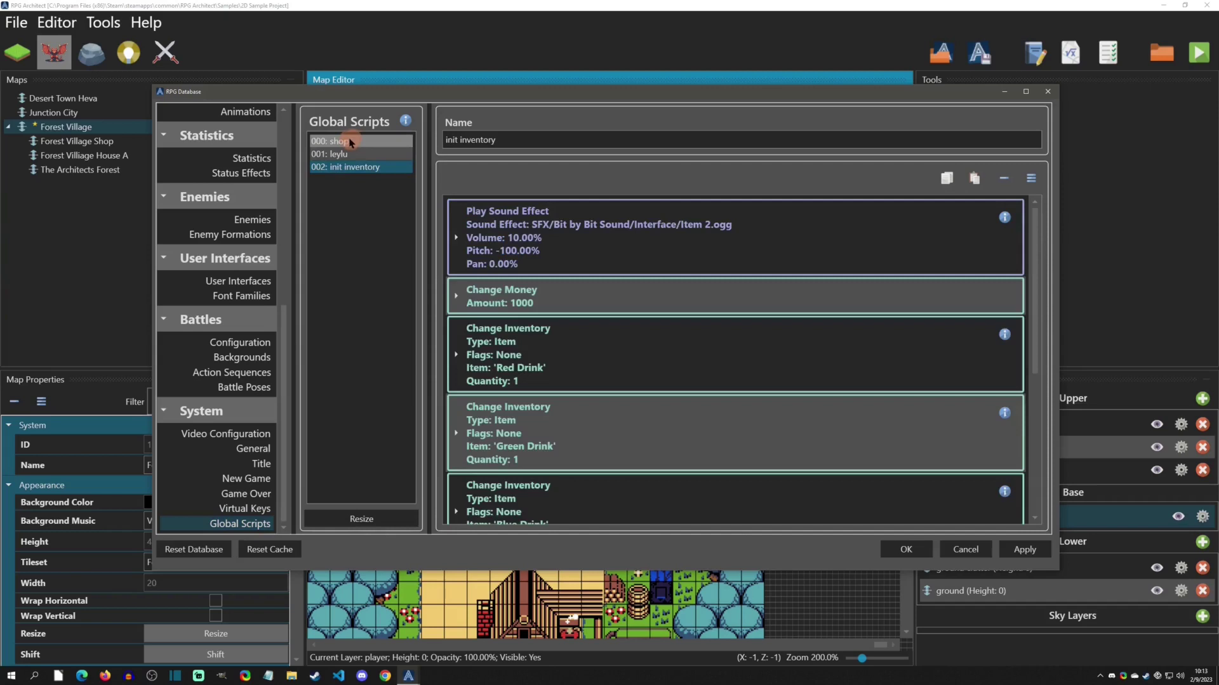
pyautogui.click(349, 141)
pyautogui.doubleClick(515, 140)
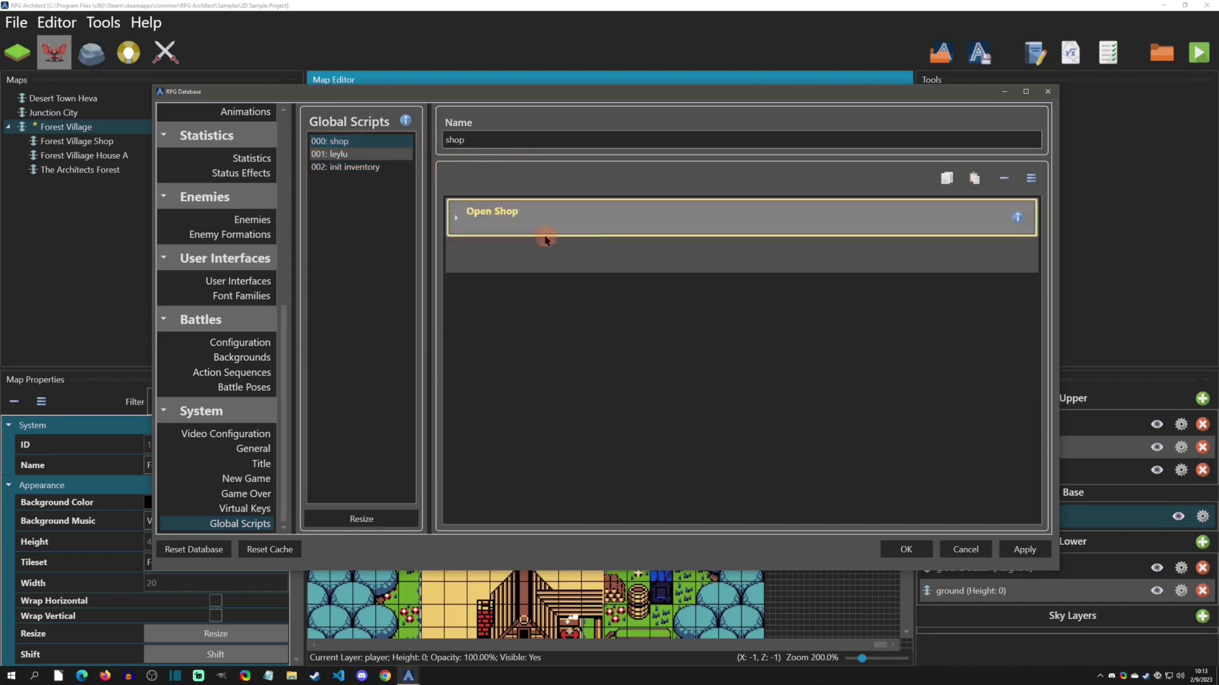
# Step: Add a Change Switch turning Map Overlay off and an empty Play Sound Effect after Open Shop
pyautogui.click(536, 264)
pyautogui.rightClick(548, 260)
pyautogui.moveTo(635, 312)
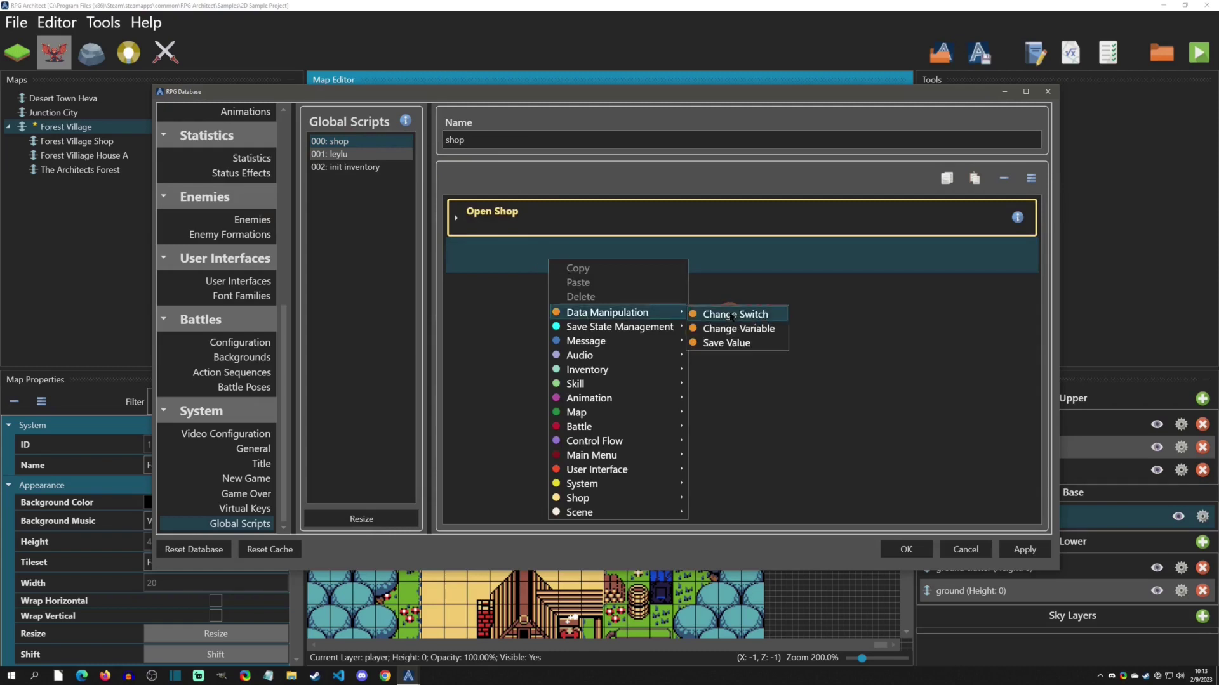
pyautogui.click(729, 313)
pyautogui.rightClick(573, 367)
pyautogui.moveTo(638, 468)
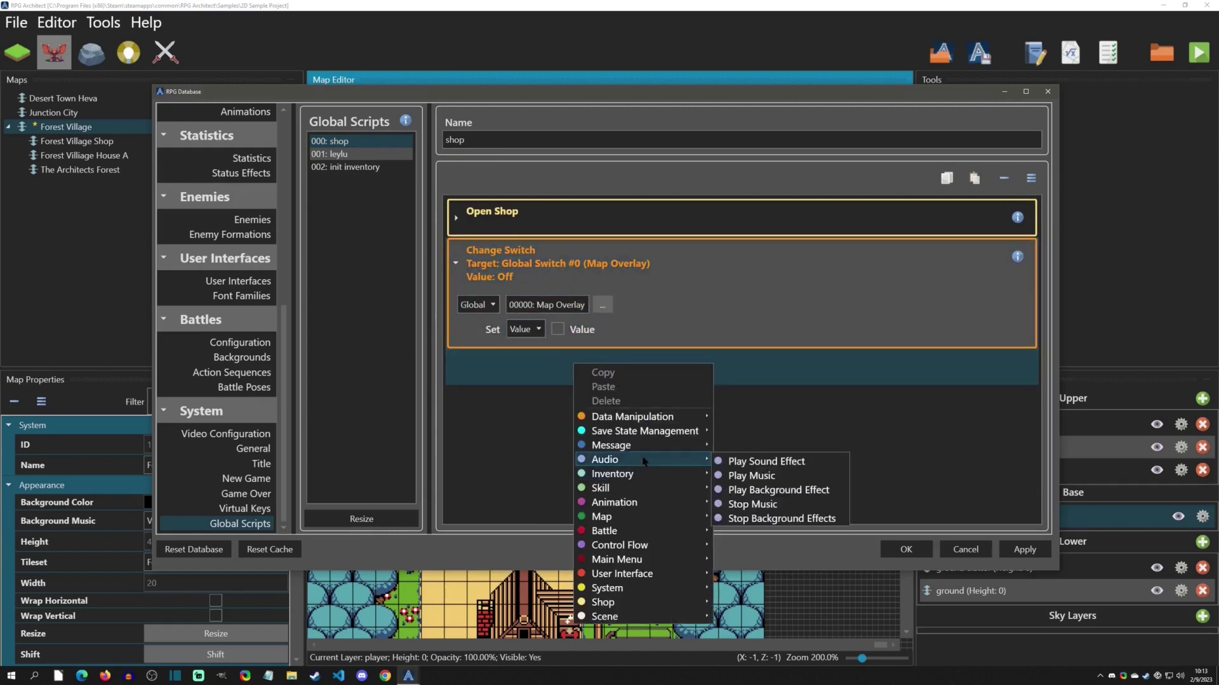
pyautogui.click(755, 469)
# Step: Collapse the Change Switch and Play Sound Effect command details
pyautogui.click(636, 317)
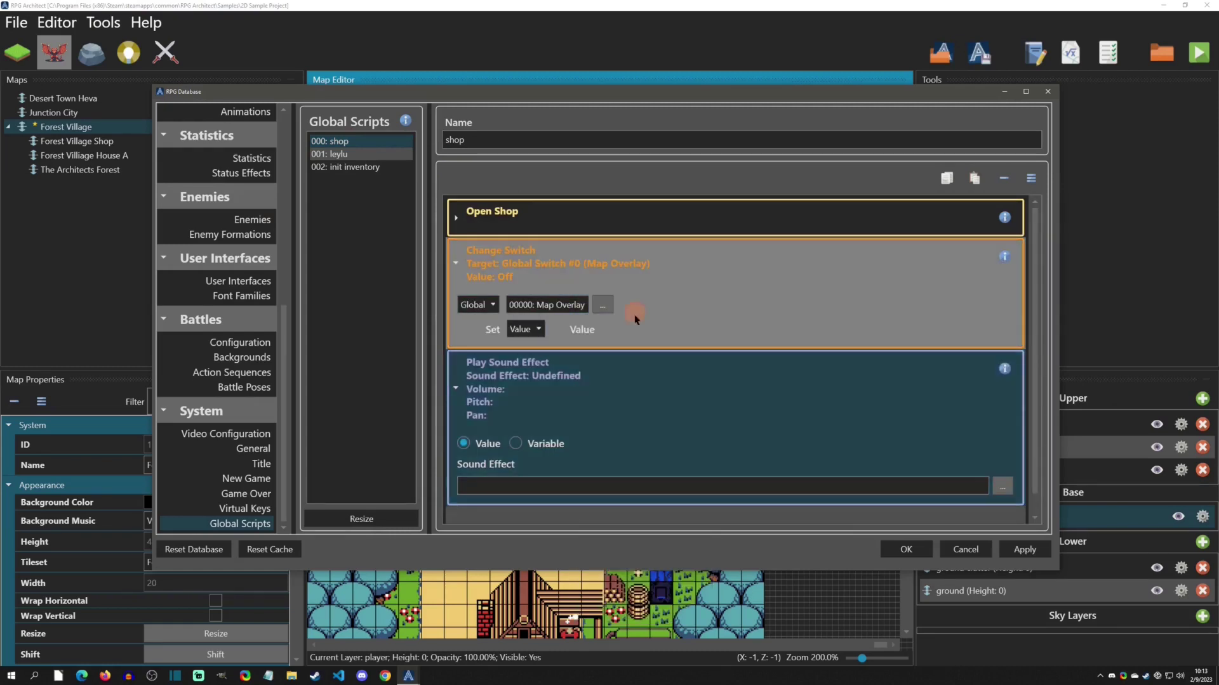
pyautogui.click(455, 262)
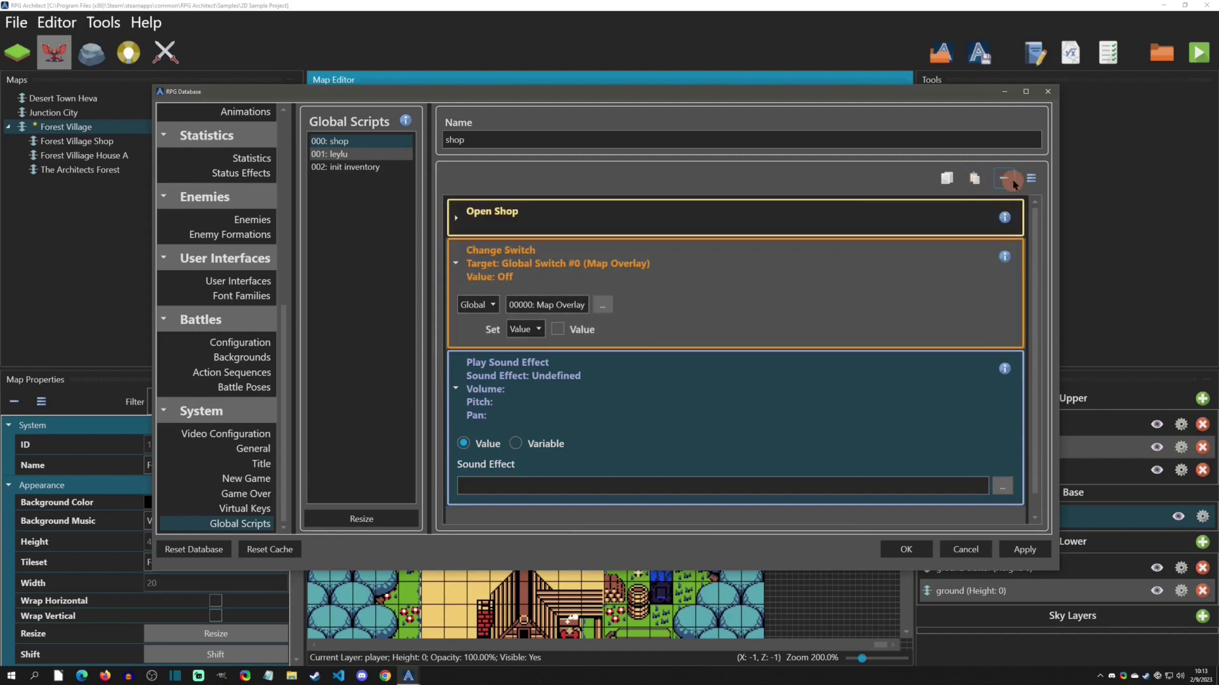
pyautogui.click(1004, 178)
pyautogui.click(571, 368)
pyautogui.click(652, 425)
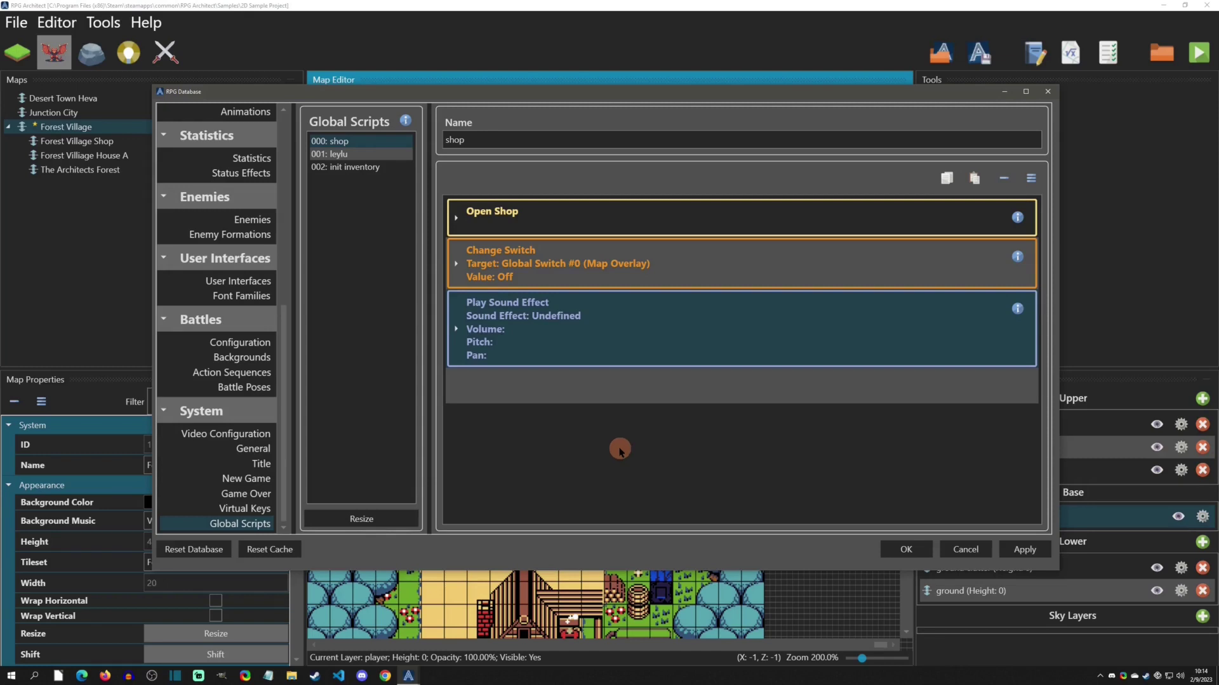
# Step: Open the 001: Item skill in the Skills category
pyautogui.moveTo(286, 346); pyautogui.dragTo(282, 136)
pyautogui.click(254, 232)
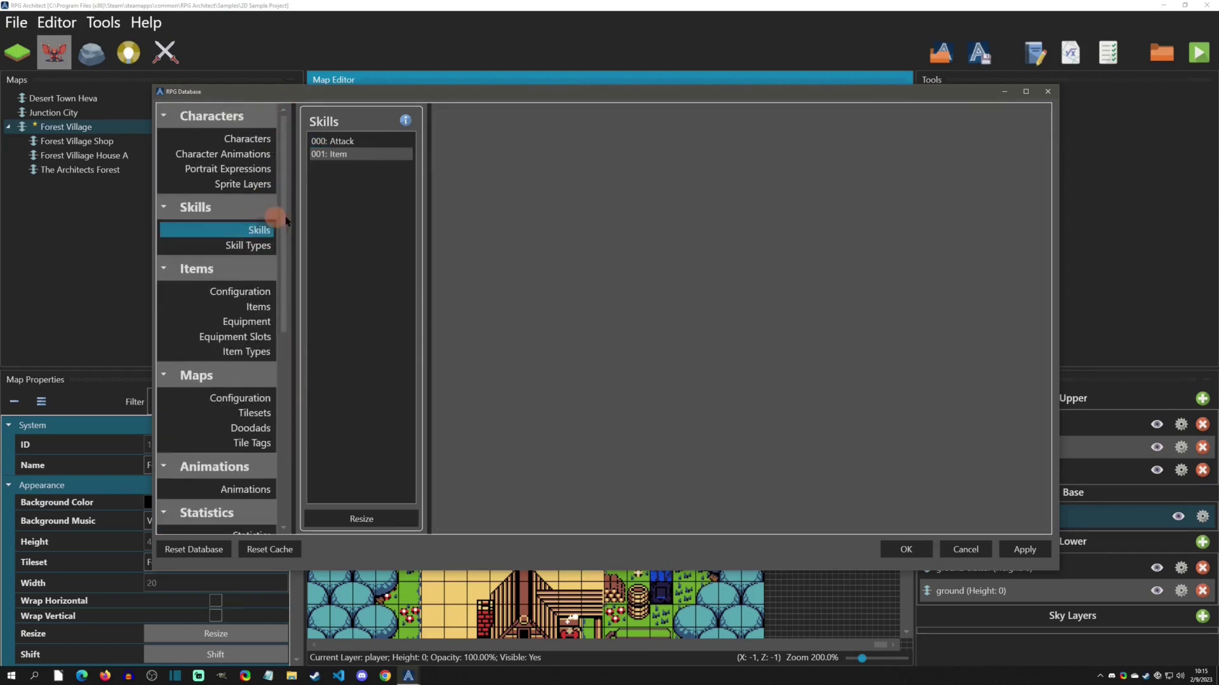
pyautogui.click(354, 156)
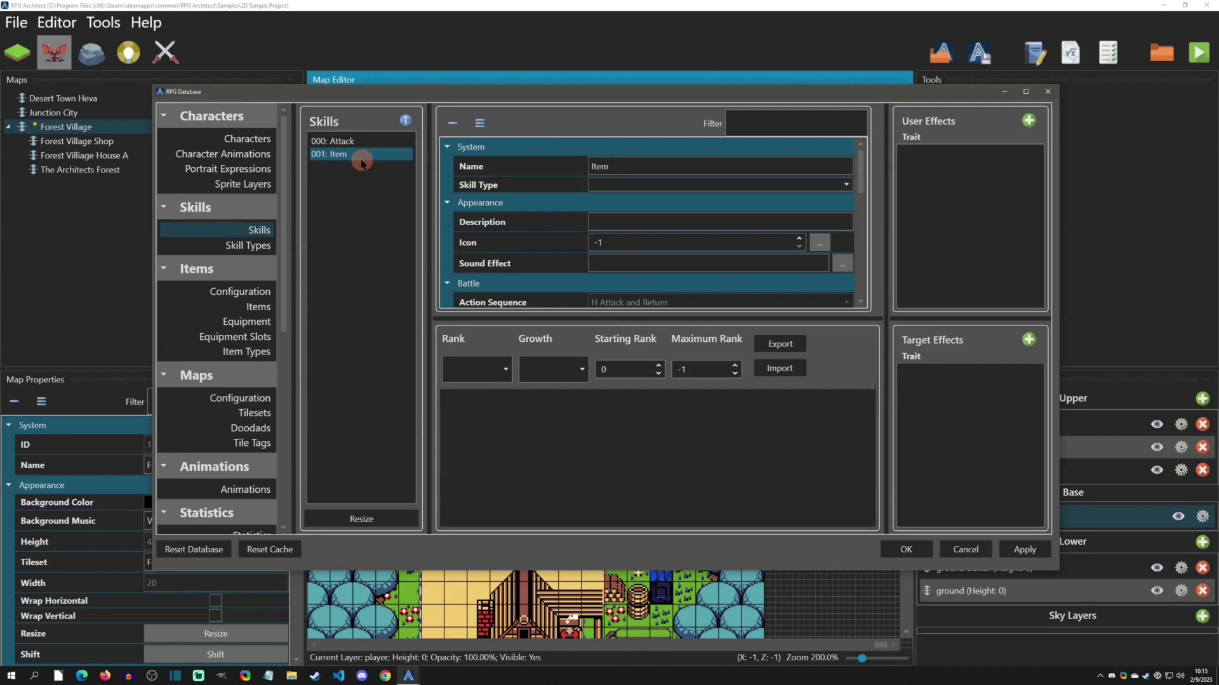
# Step: Turn Is Global Script on, check the script list keeping shop, then switch it off
pyautogui.scroll(-8, 532, 212)
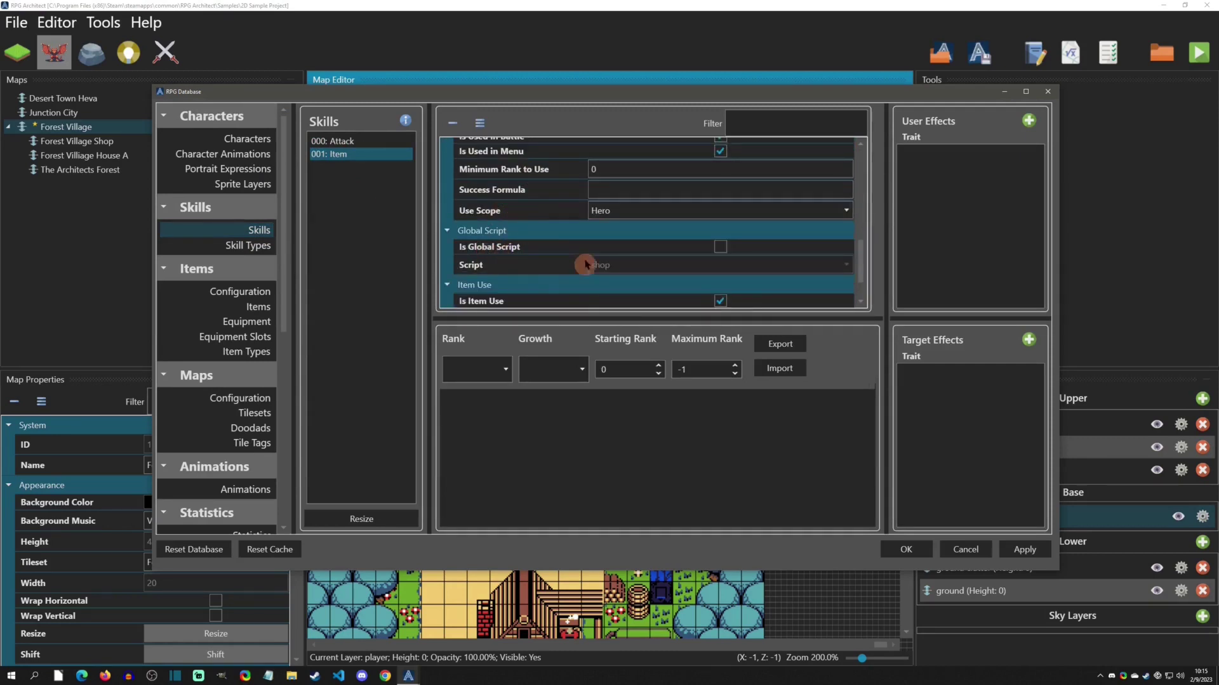
pyautogui.click(720, 246)
pyautogui.click(657, 265)
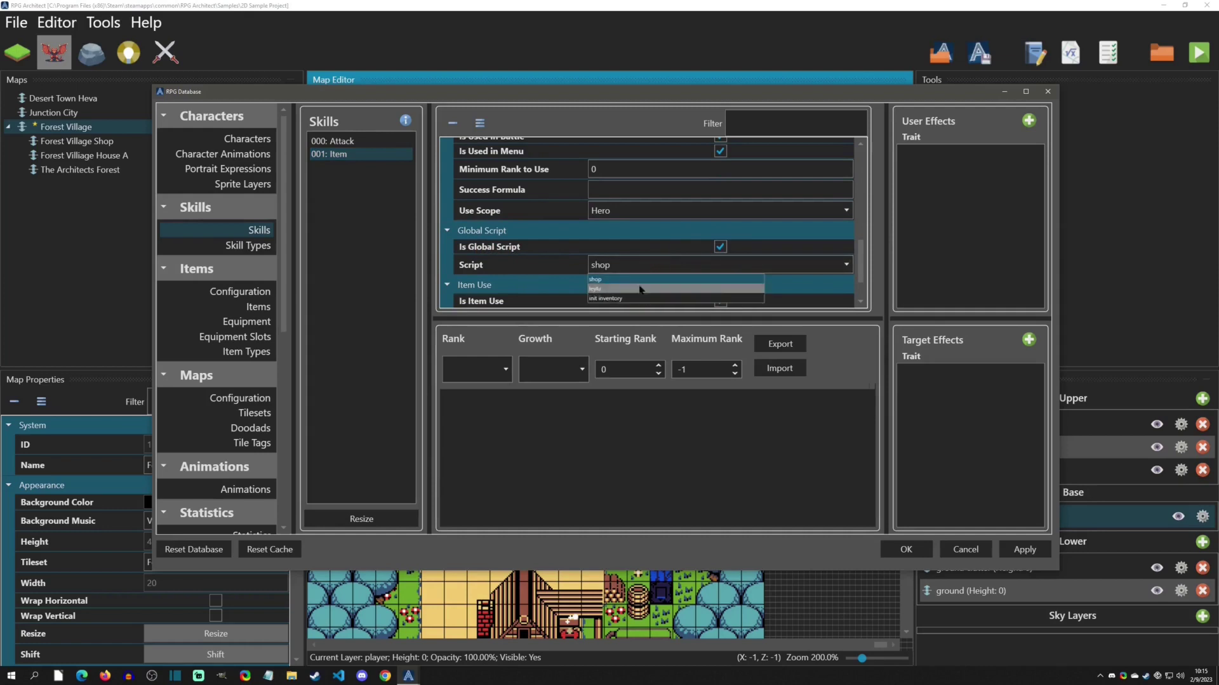
pyautogui.click(625, 265)
pyautogui.click(720, 246)
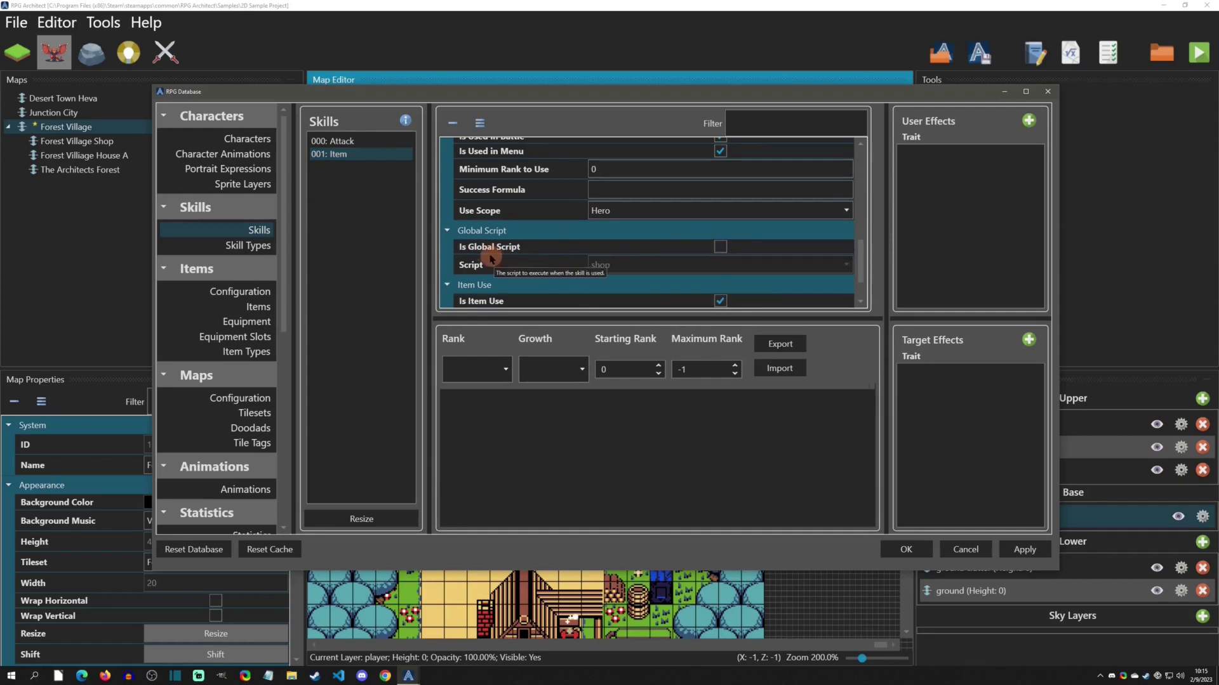
# Step: Review the 000: Red Drink item's Global Script setting, then scroll the categories to User Interfaces
pyautogui.click(252, 307)
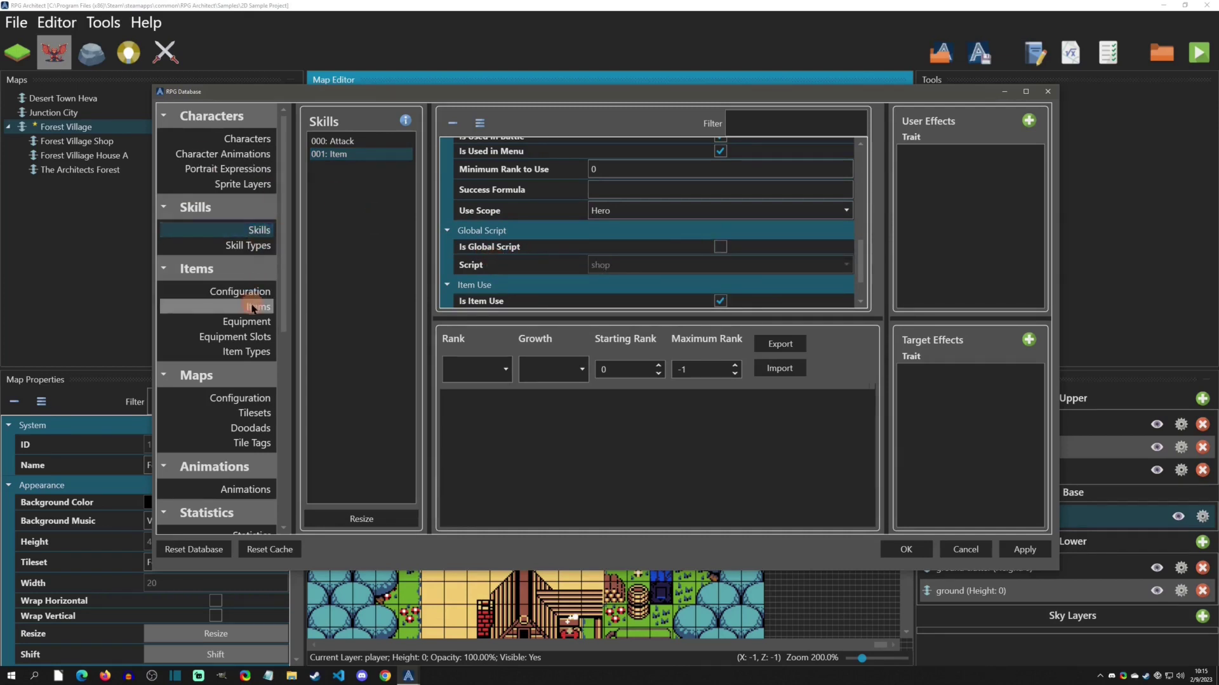
pyautogui.click(336, 140)
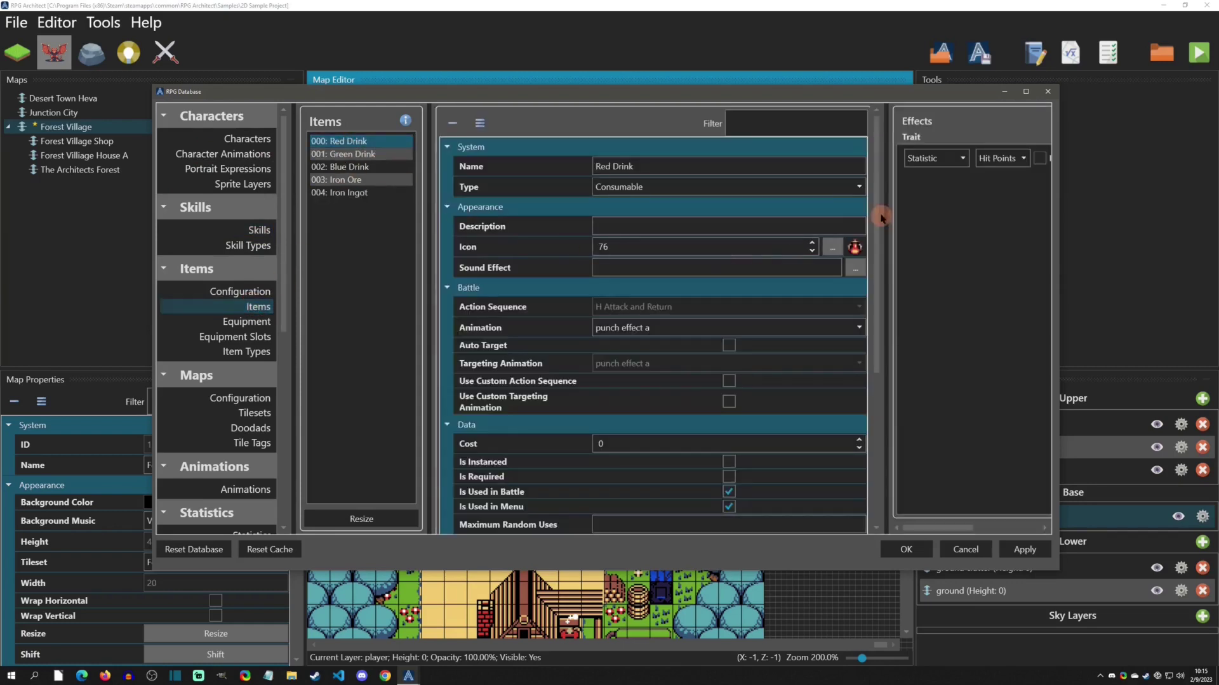
pyautogui.moveTo(881, 218); pyautogui.dragTo(878, 375)
pyautogui.click(508, 422)
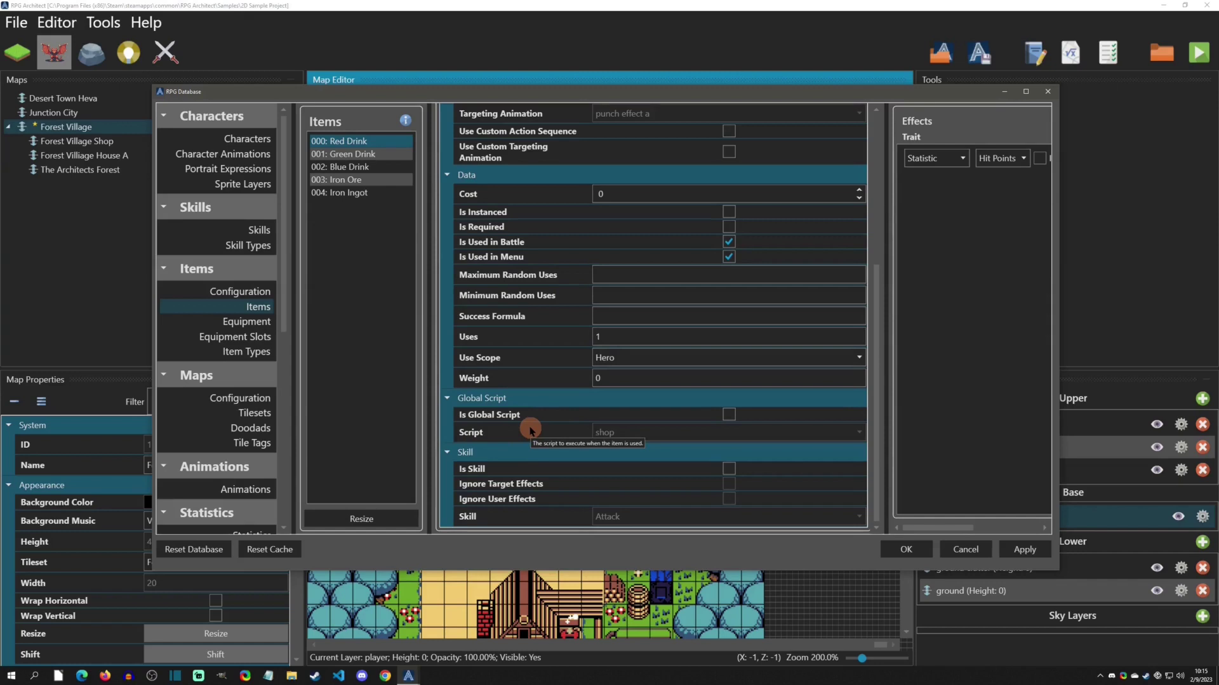
pyautogui.moveTo(284, 216); pyautogui.dragTo(280, 355)
# Step: Open the Title Menu interface and select its New Game menu item
pyautogui.click(238, 377)
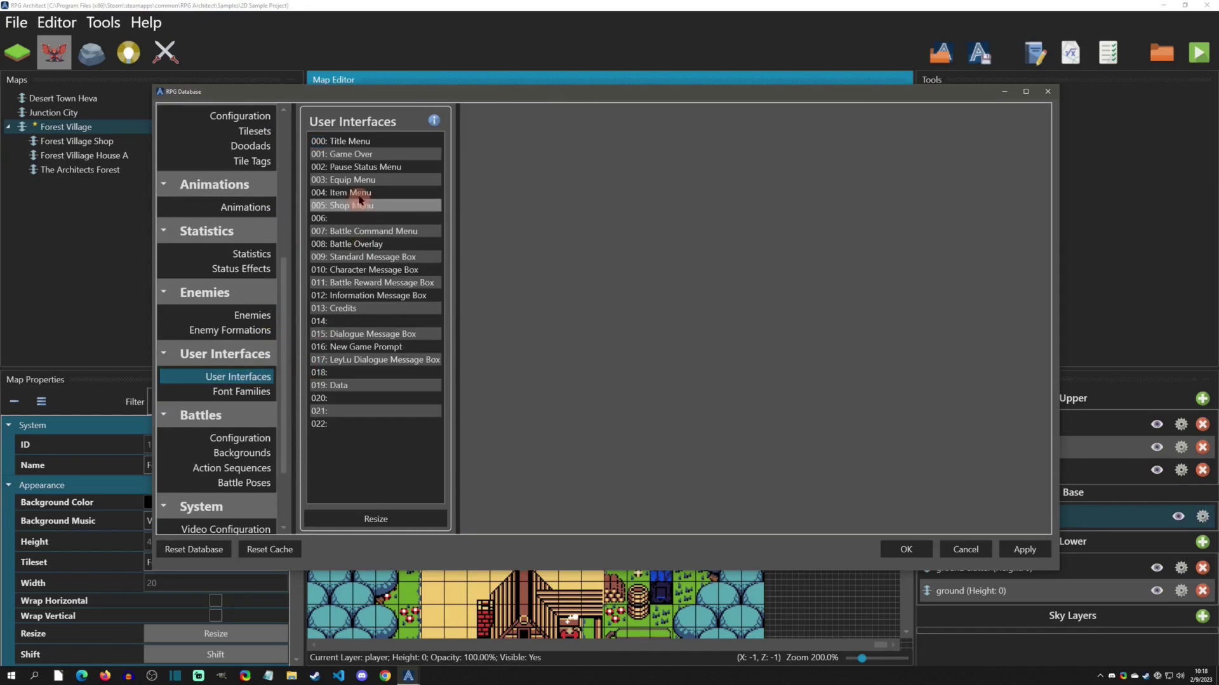
pyautogui.click(342, 141)
pyautogui.click(691, 194)
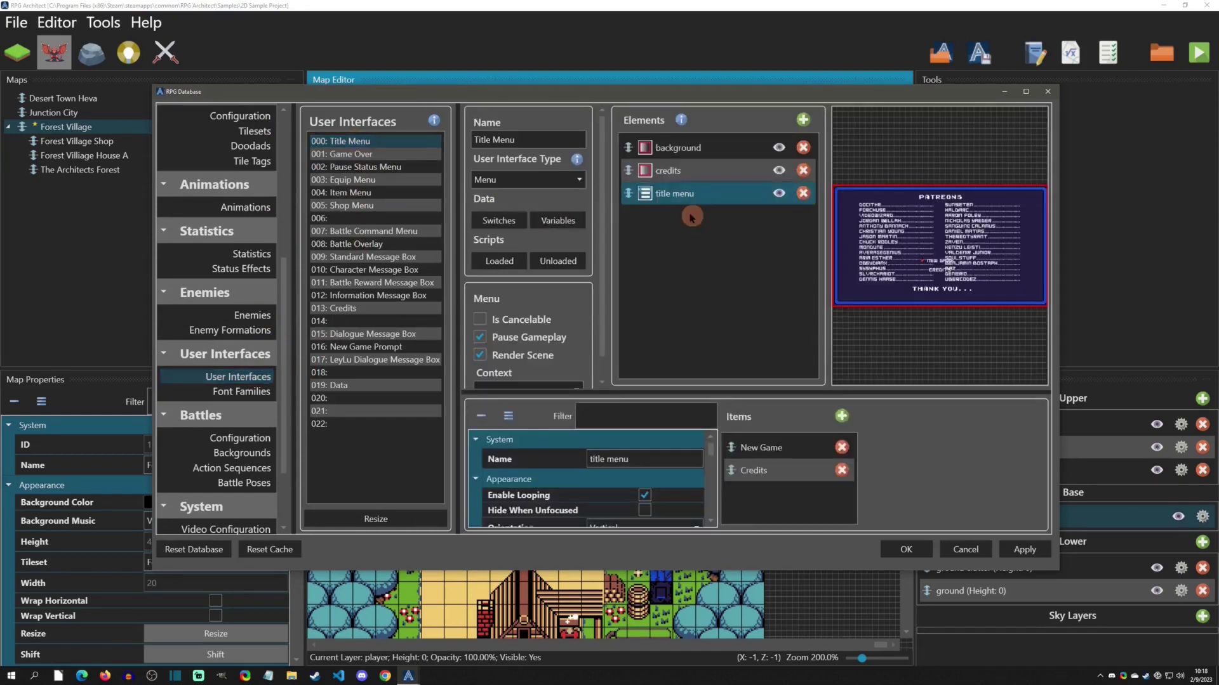
pyautogui.click(761, 457)
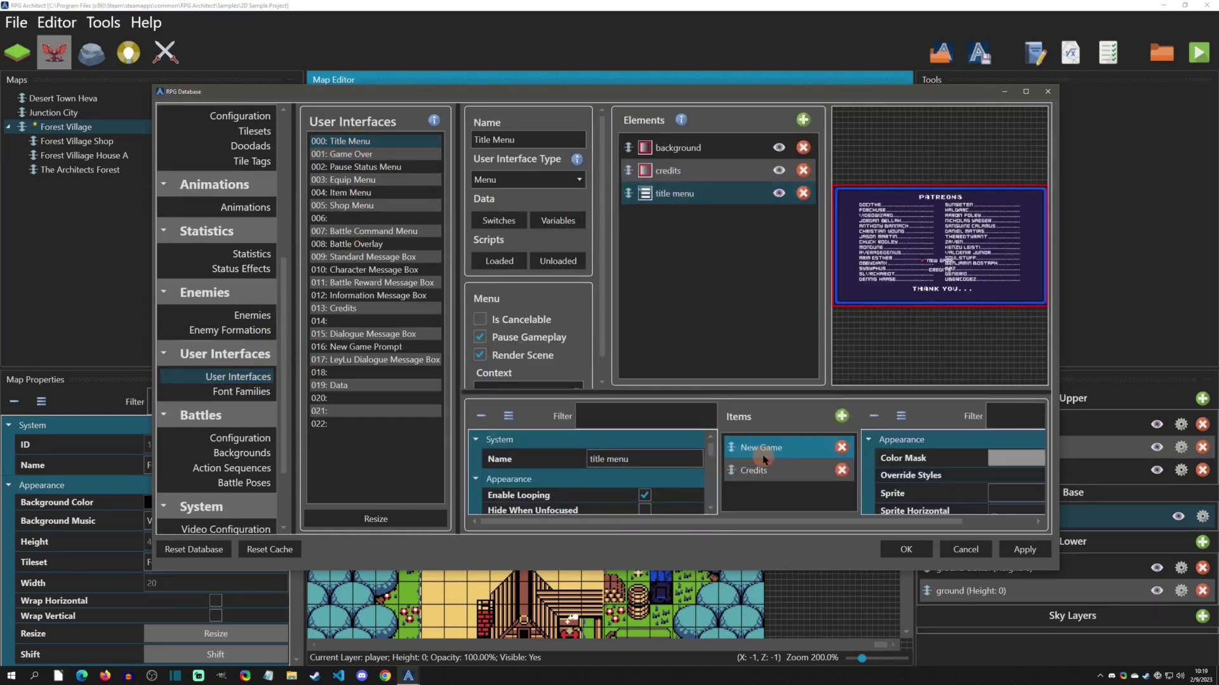
# Step: Maximize the database window and view the Execute, Item Focused and Item Unfocused scripts
pyautogui.click(1026, 92)
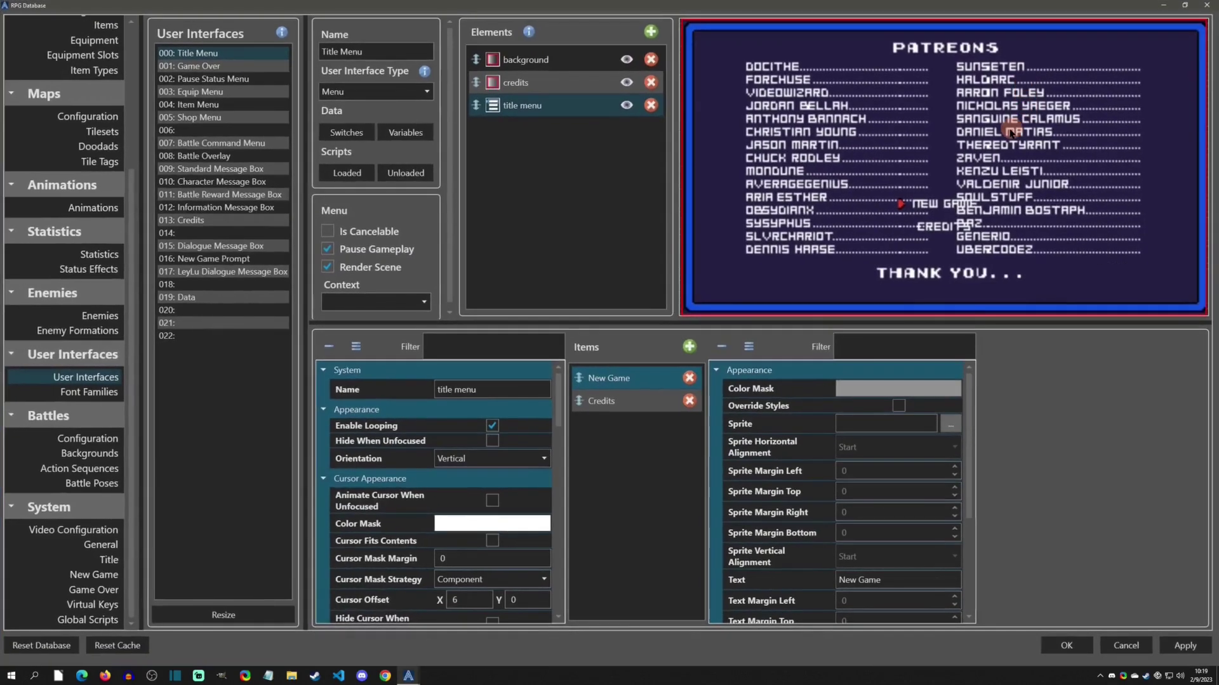
pyautogui.moveTo(969, 457); pyautogui.dragTo(969, 551)
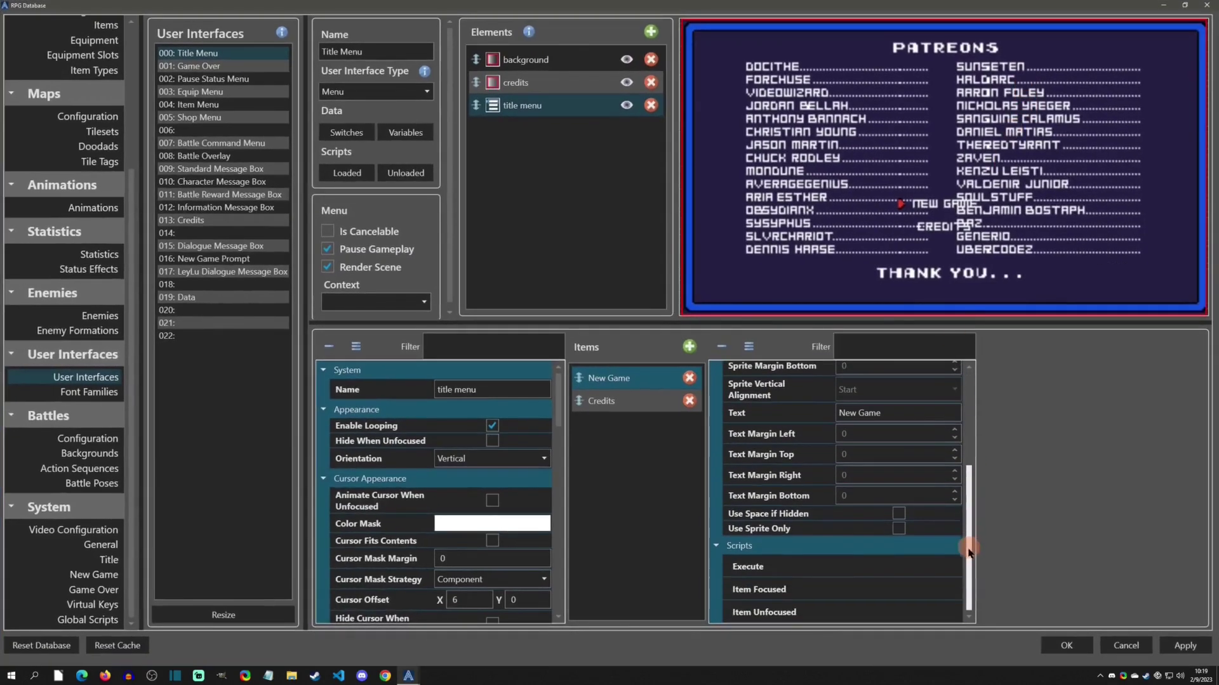
pyautogui.click(784, 567)
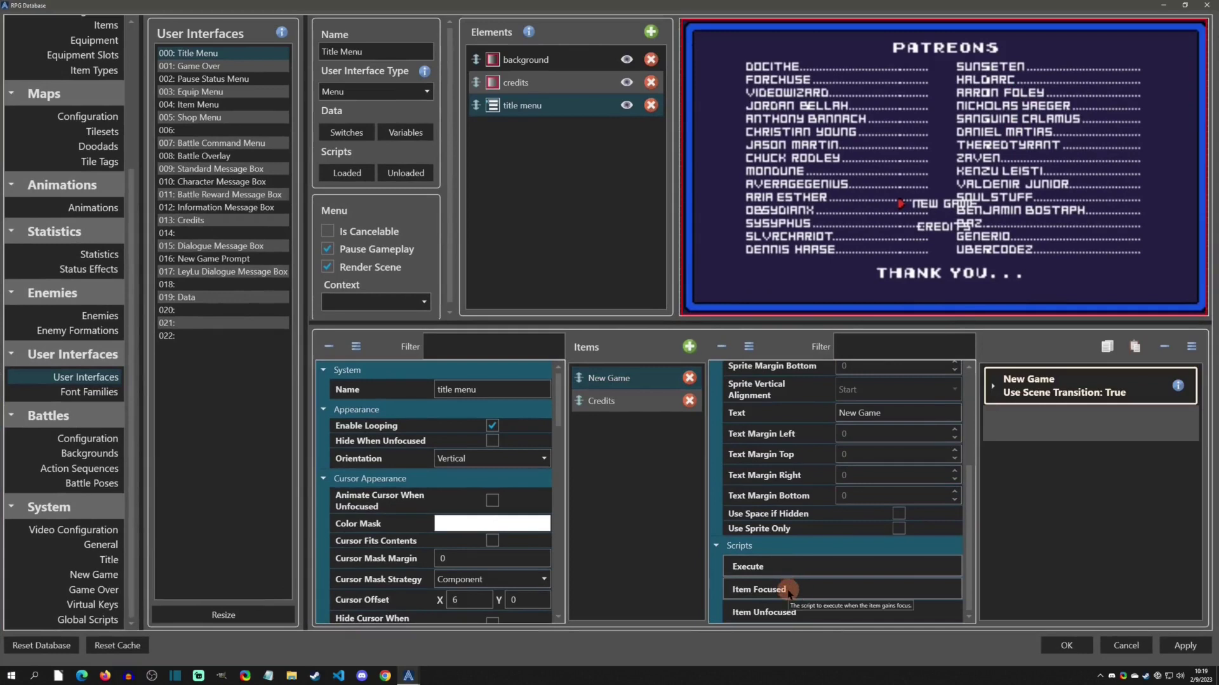
pyautogui.click(787, 590)
pyautogui.click(836, 607)
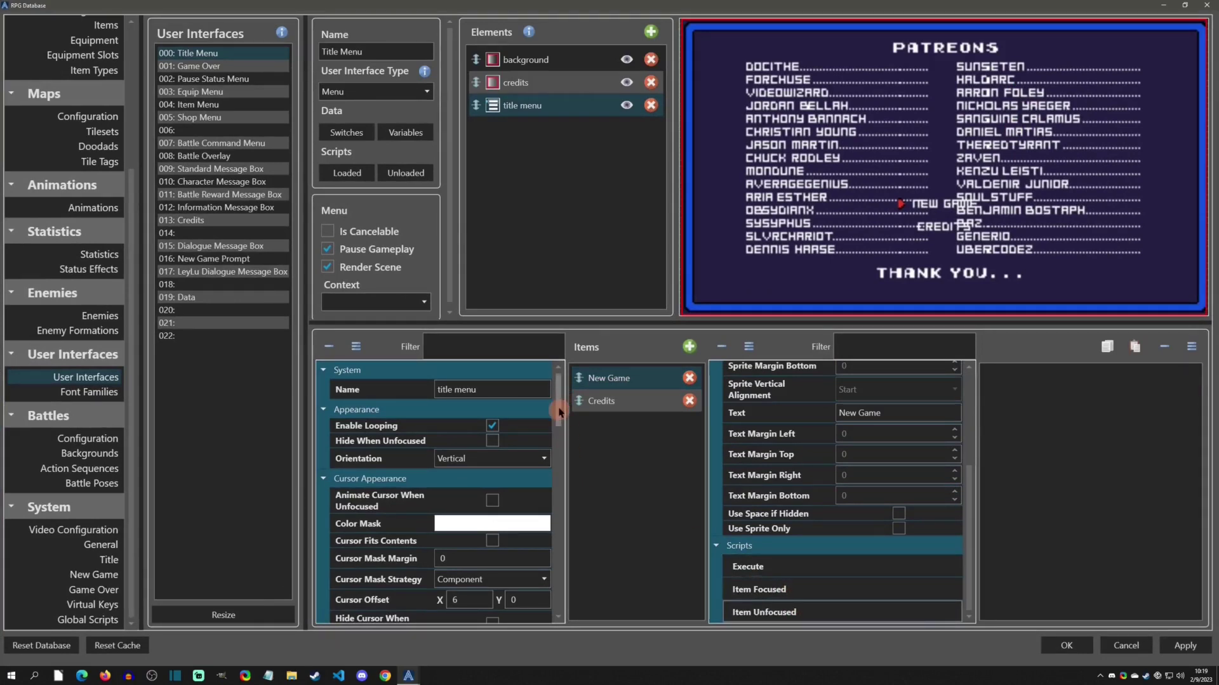
# Step: Show the Execute script's New Game command, then the empty Item Focused script
pyautogui.moveTo(558, 389); pyautogui.dragTo(558, 603)
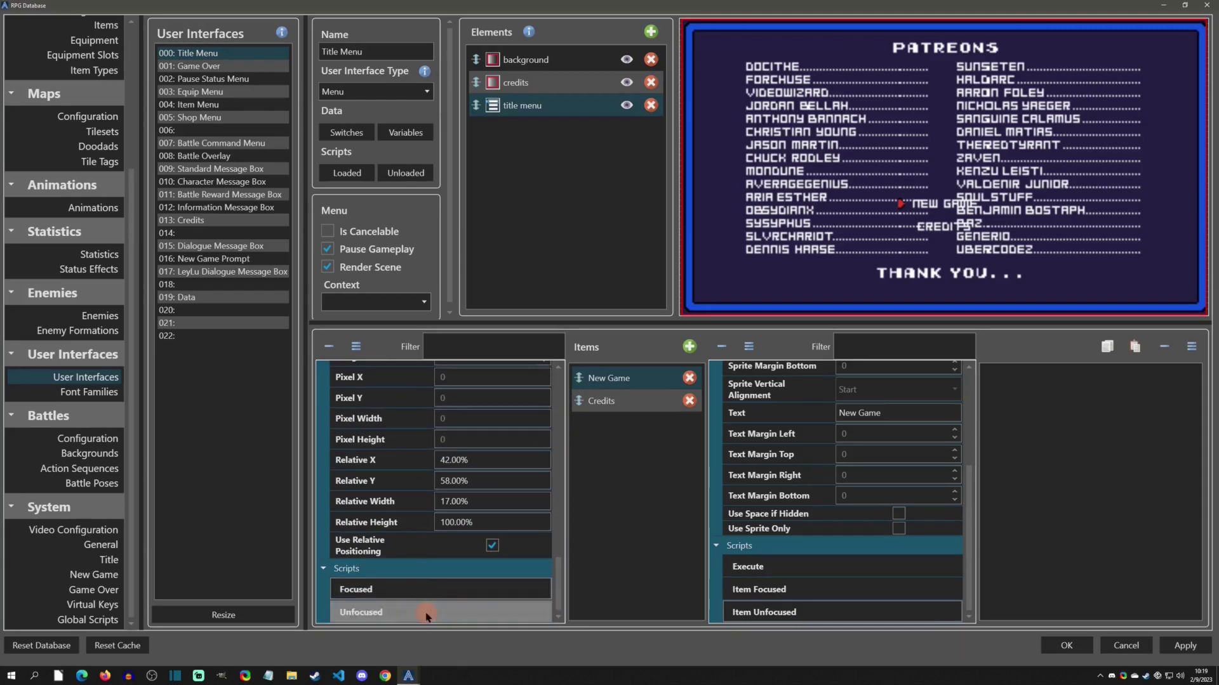
pyautogui.click(768, 566)
pyautogui.click(1079, 424)
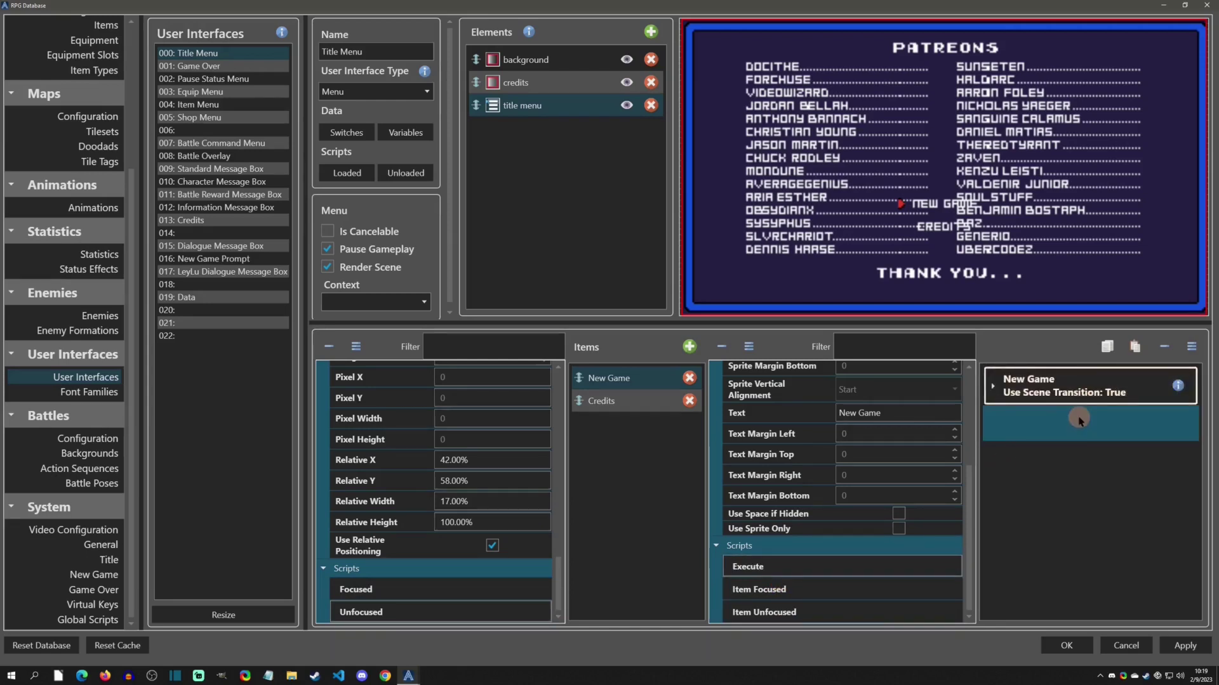
pyautogui.press('Escape')
pyautogui.click(778, 590)
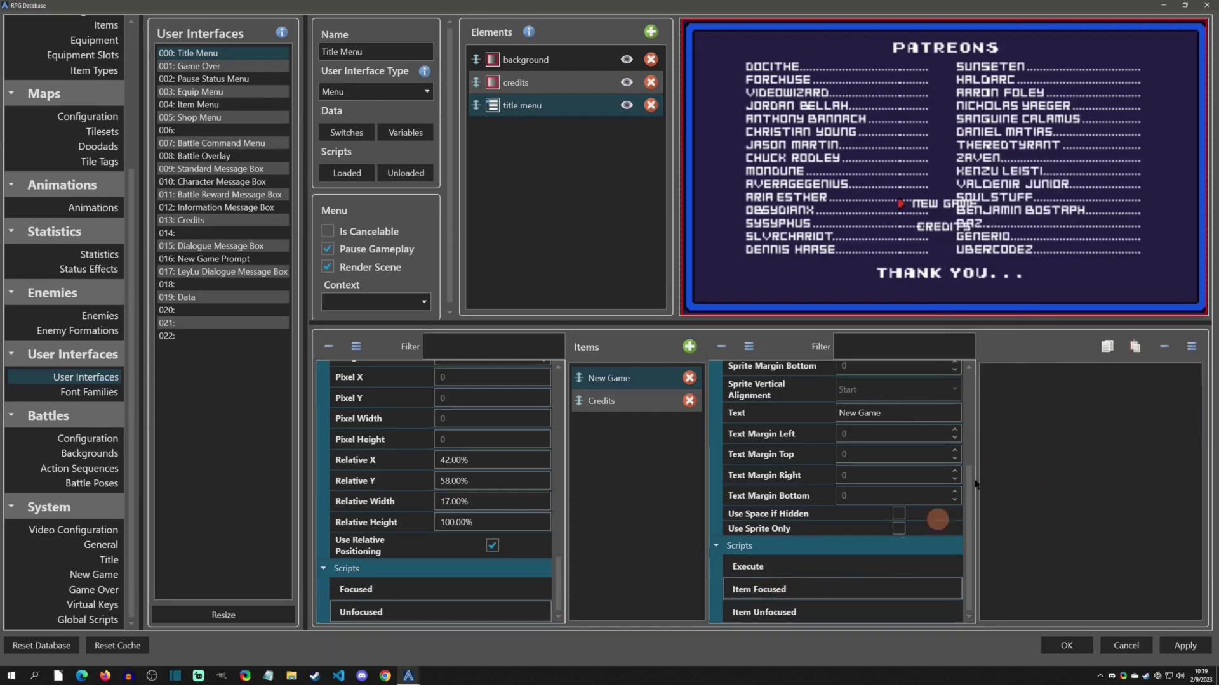
# Step: Browse command categories for the Item Focused and Item Unfocused scripts without adding anything
pyautogui.rightClick(1062, 382)
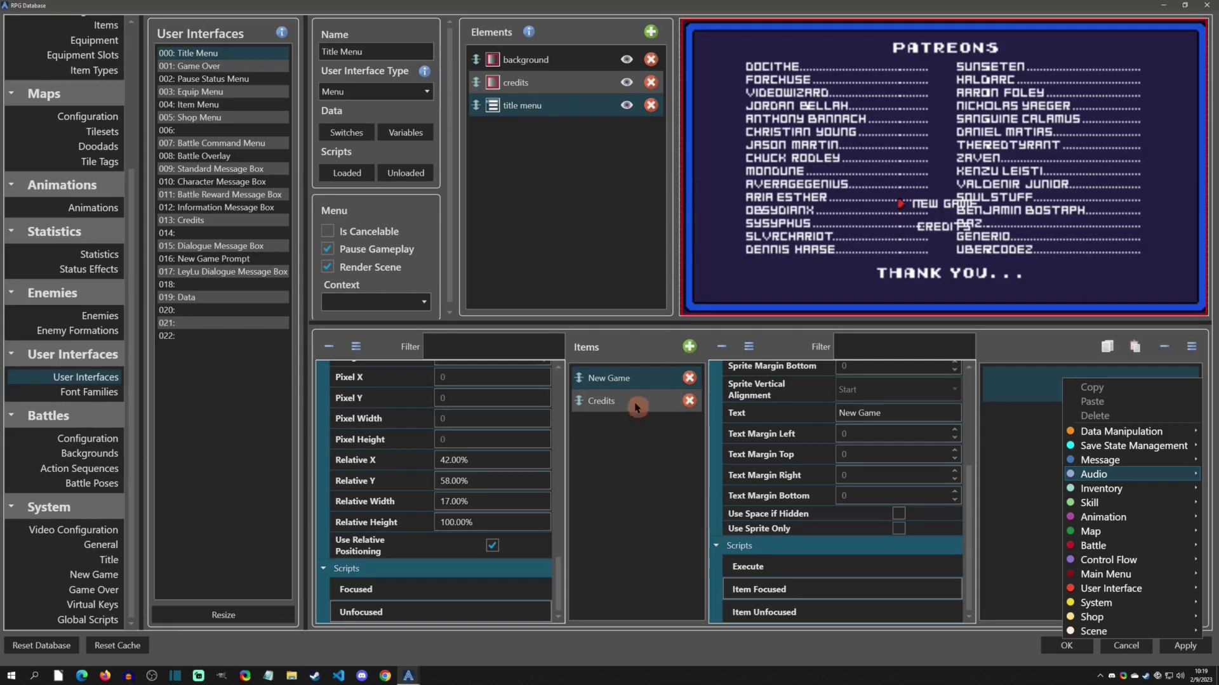
pyautogui.click(613, 381)
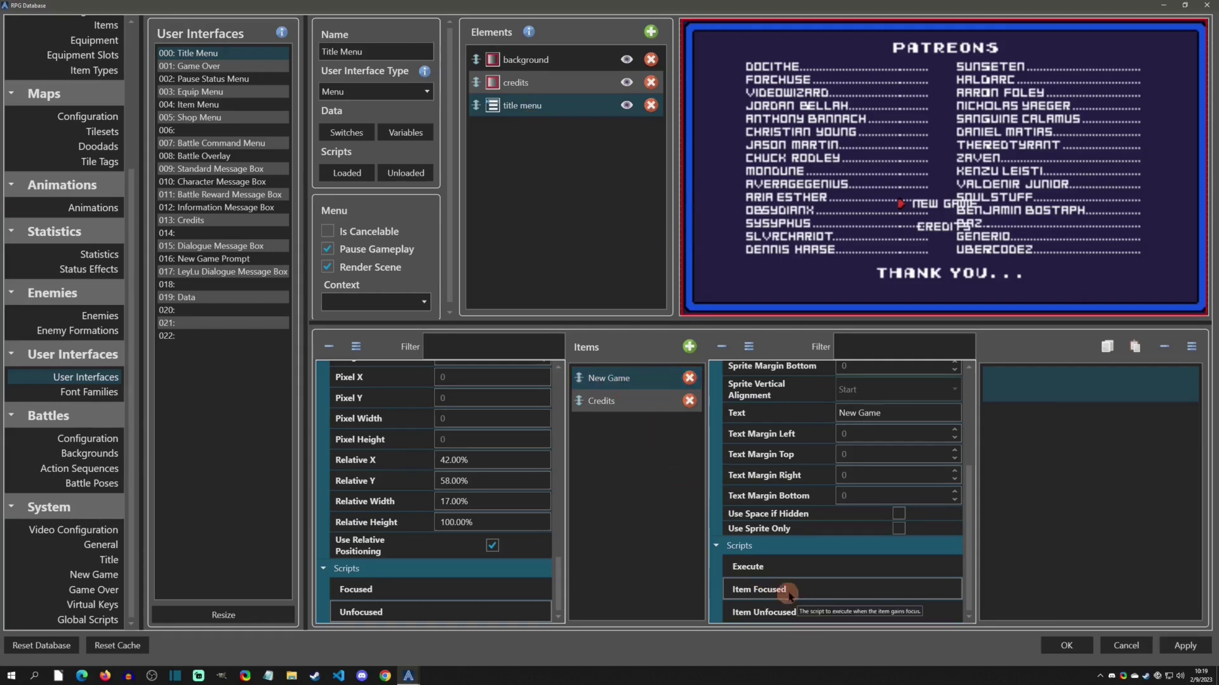
pyautogui.rightClick(1026, 389)
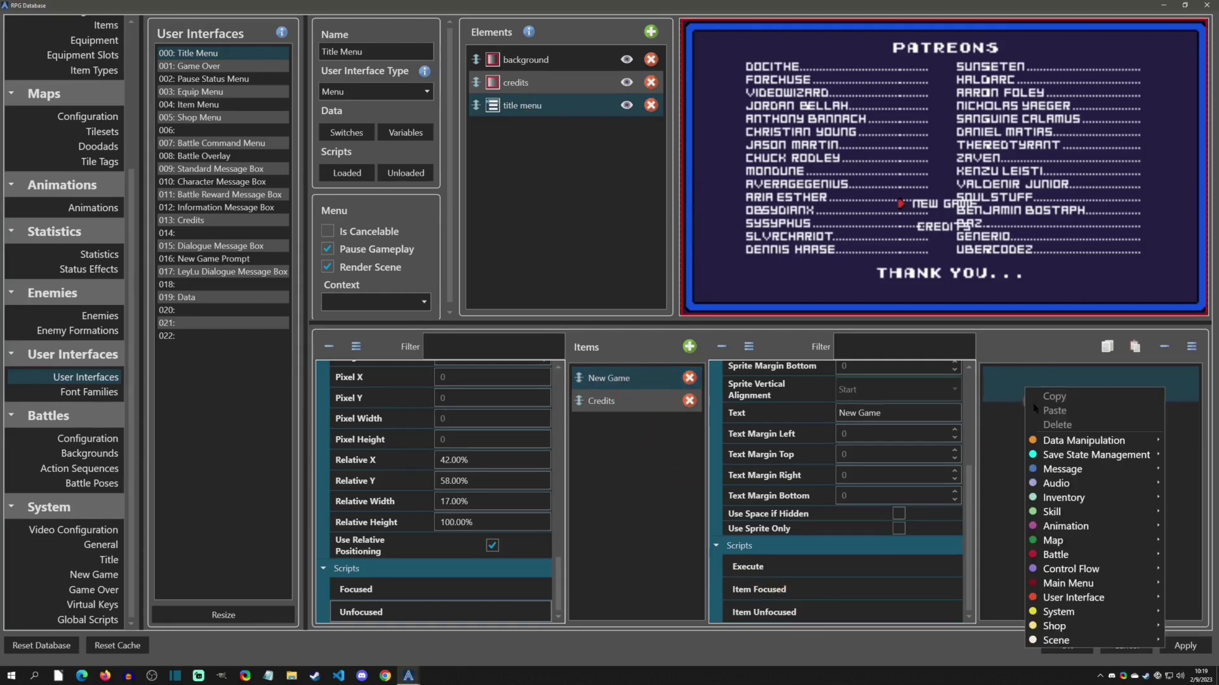
pyautogui.click(810, 613)
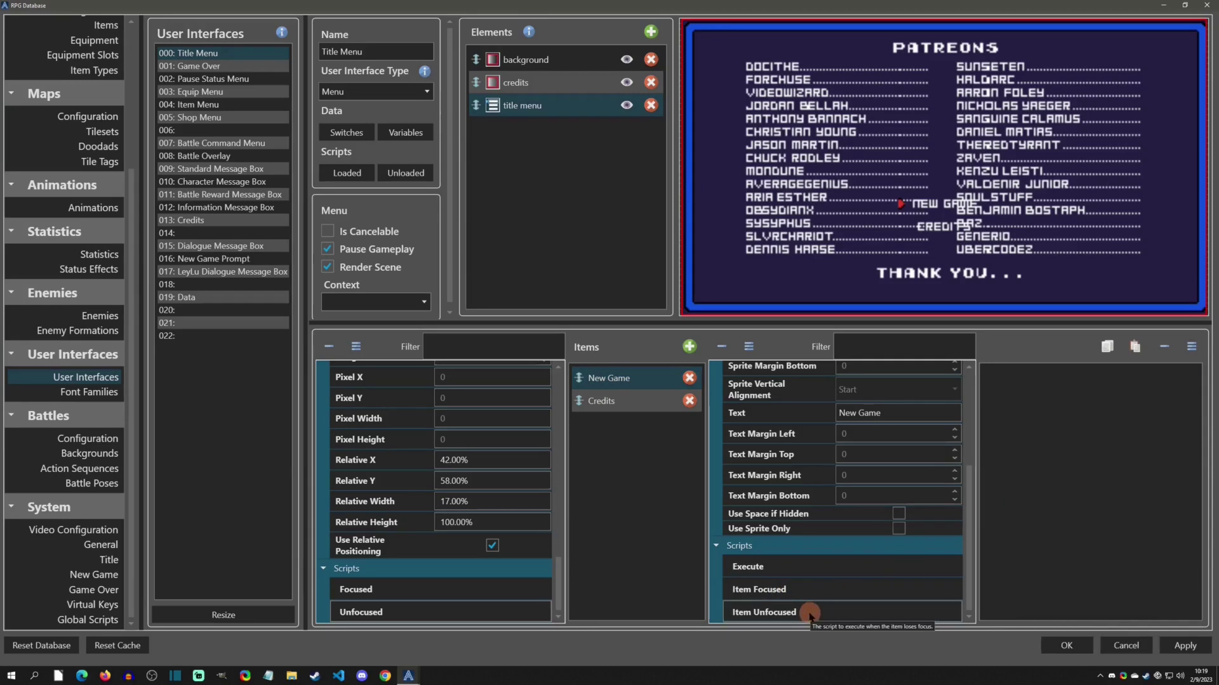
pyautogui.rightClick(1031, 400)
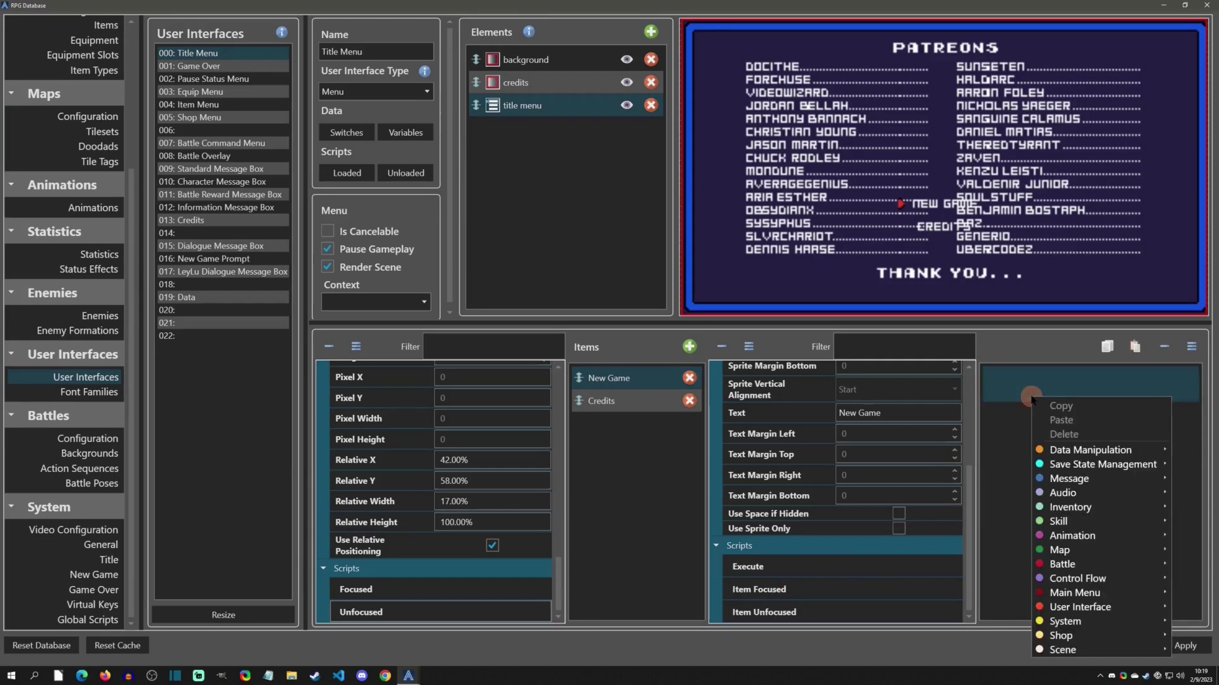
pyautogui.moveTo(1053, 479)
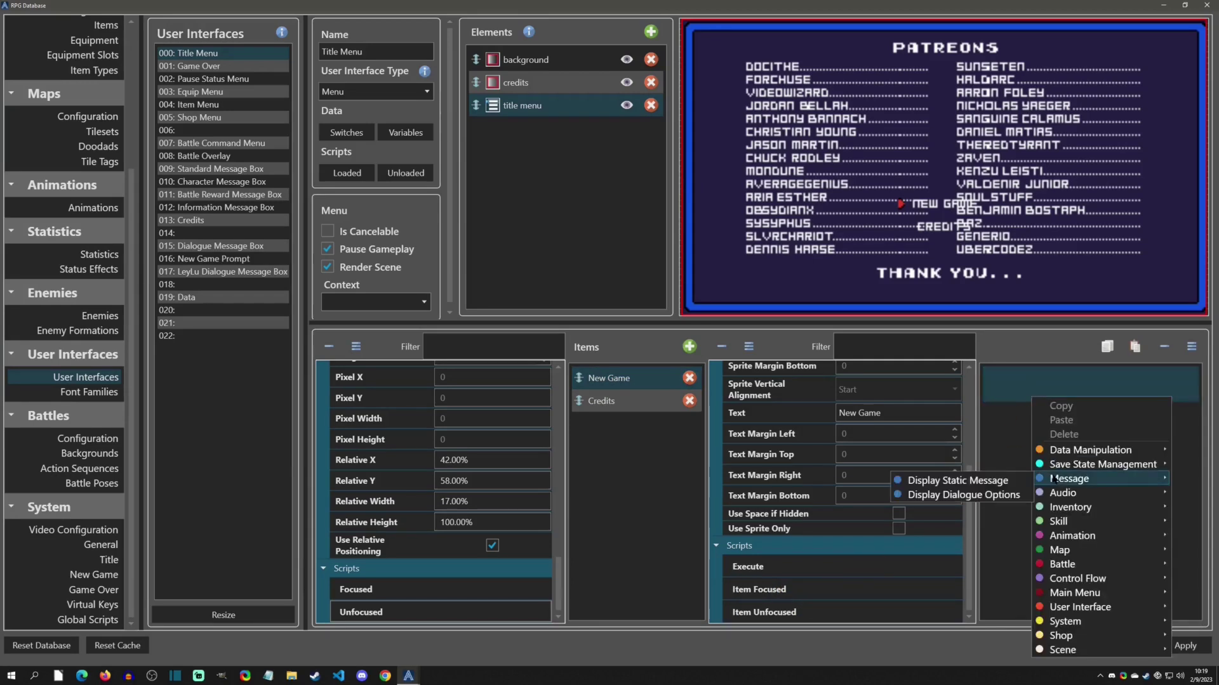
# Step: Return to Execute and expand its New Game command, showing Use Scene Transition True
pyautogui.click(799, 567)
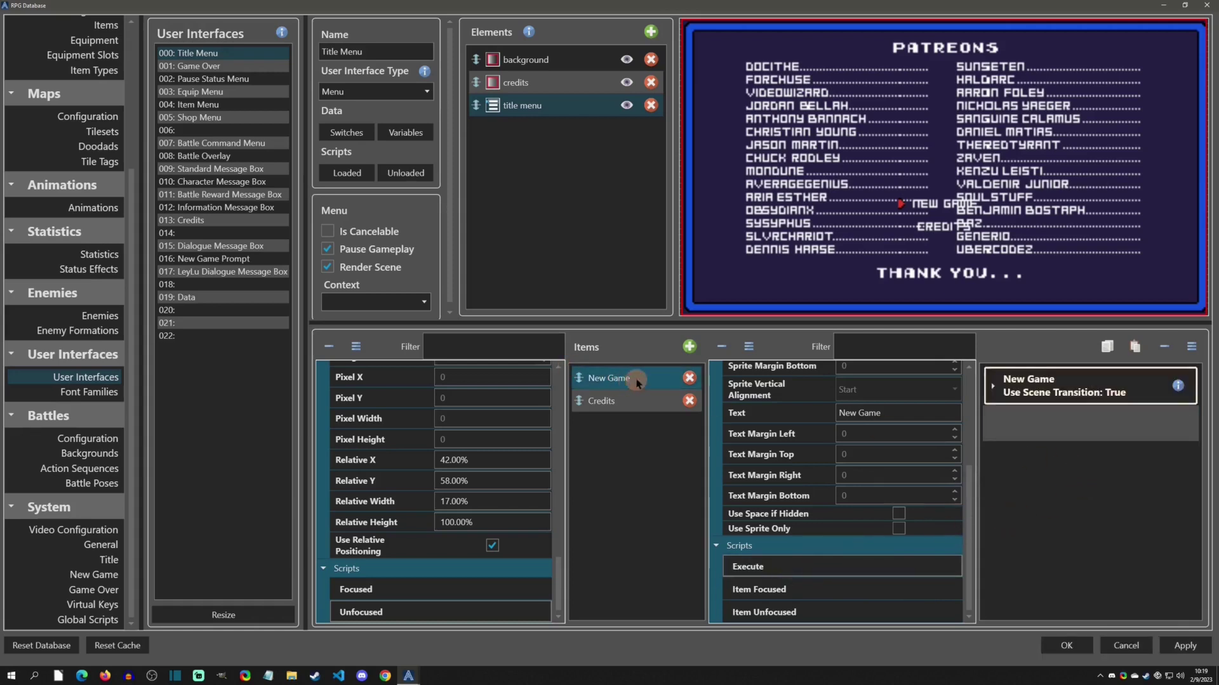
pyautogui.click(1022, 398)
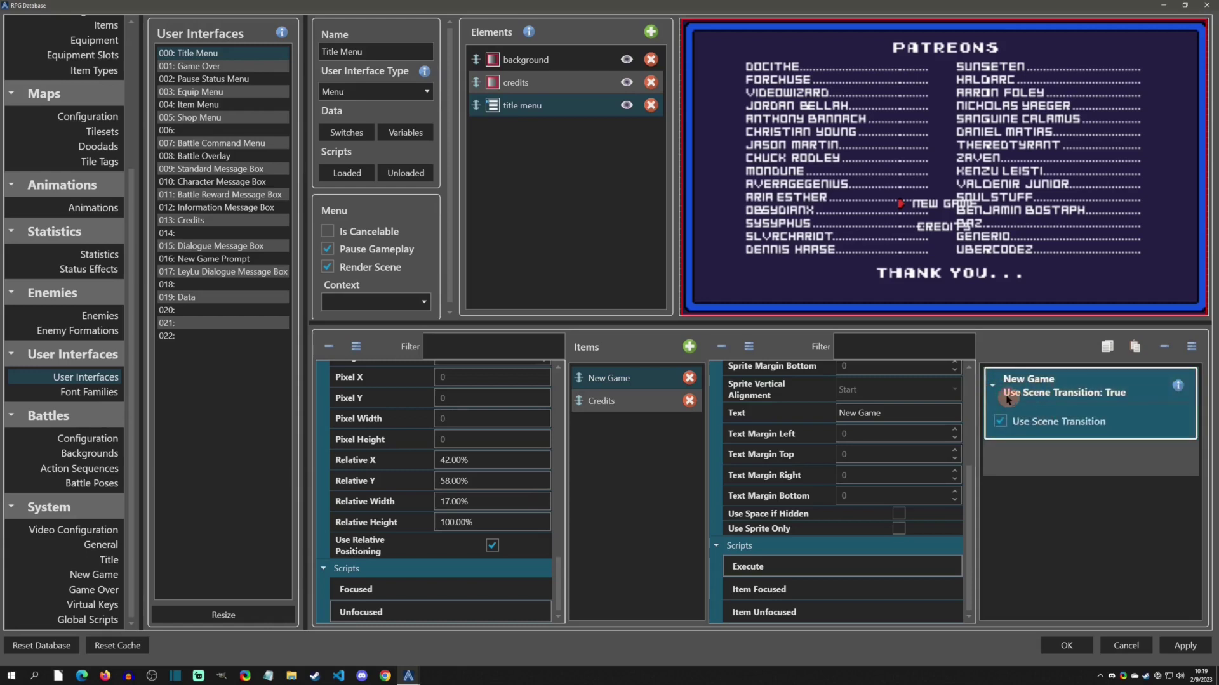
pyautogui.click(1024, 427)
# Step: Browse the scene commands twice, closing the list without adding any command
pyautogui.rightClick(1024, 427)
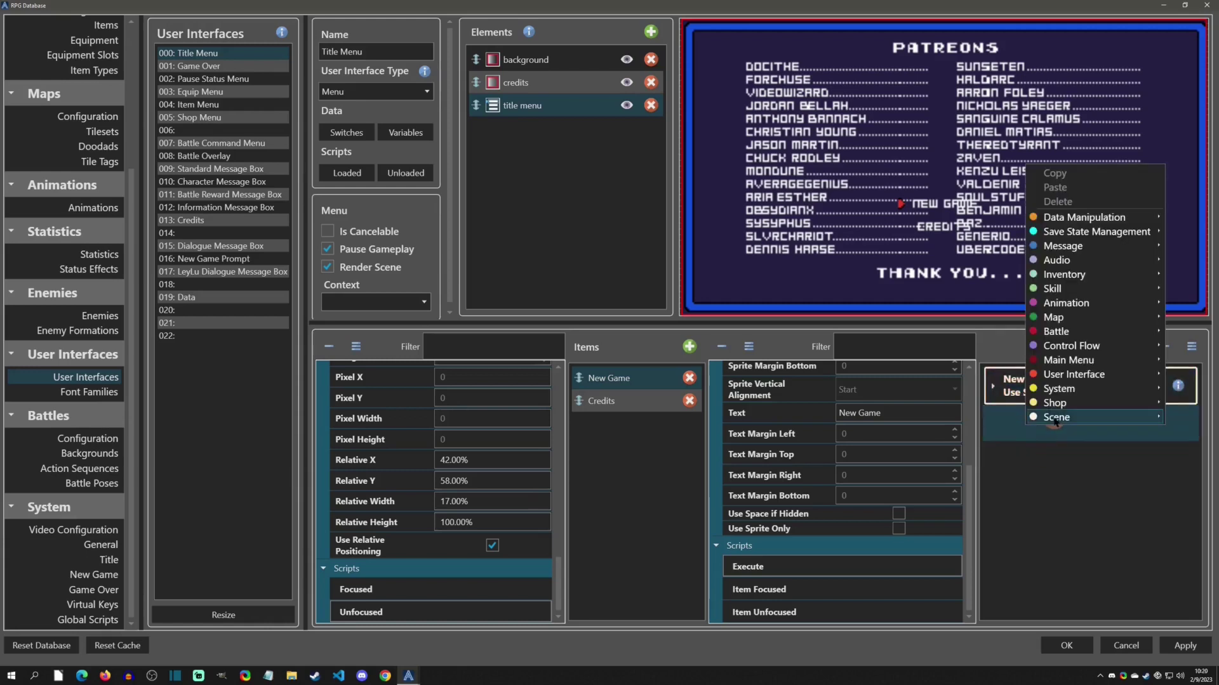
pyautogui.moveTo(1055, 419)
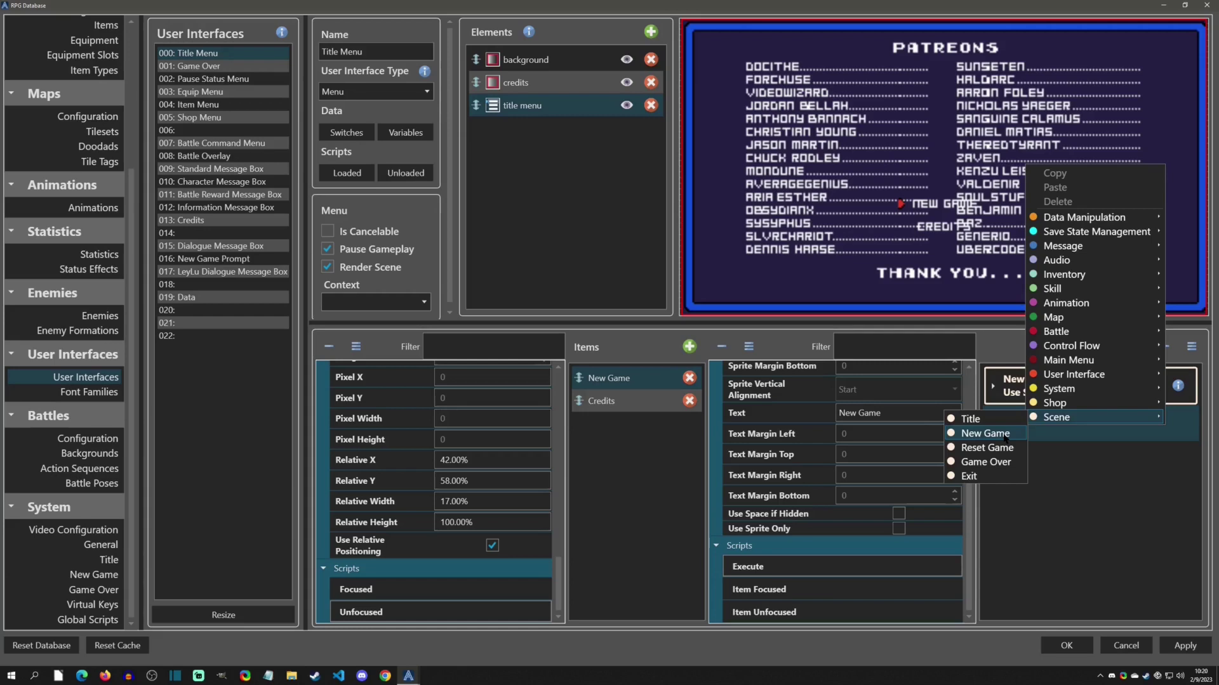
pyautogui.click(1044, 498)
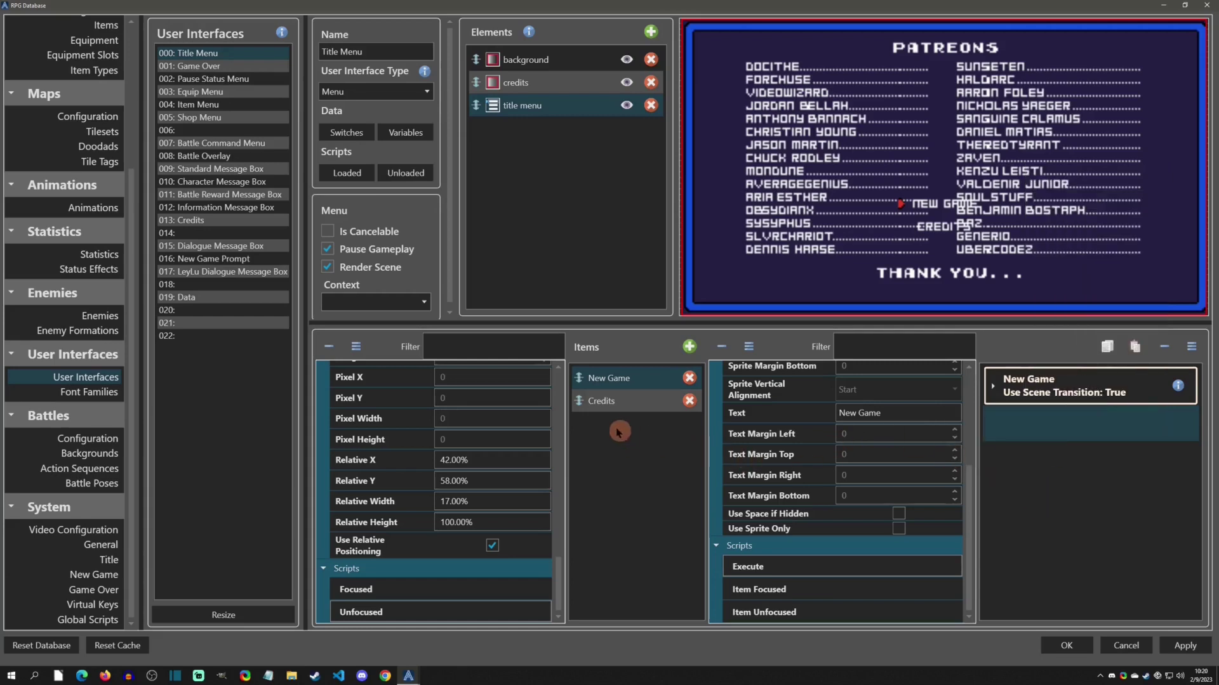
pyautogui.rightClick(1045, 424)
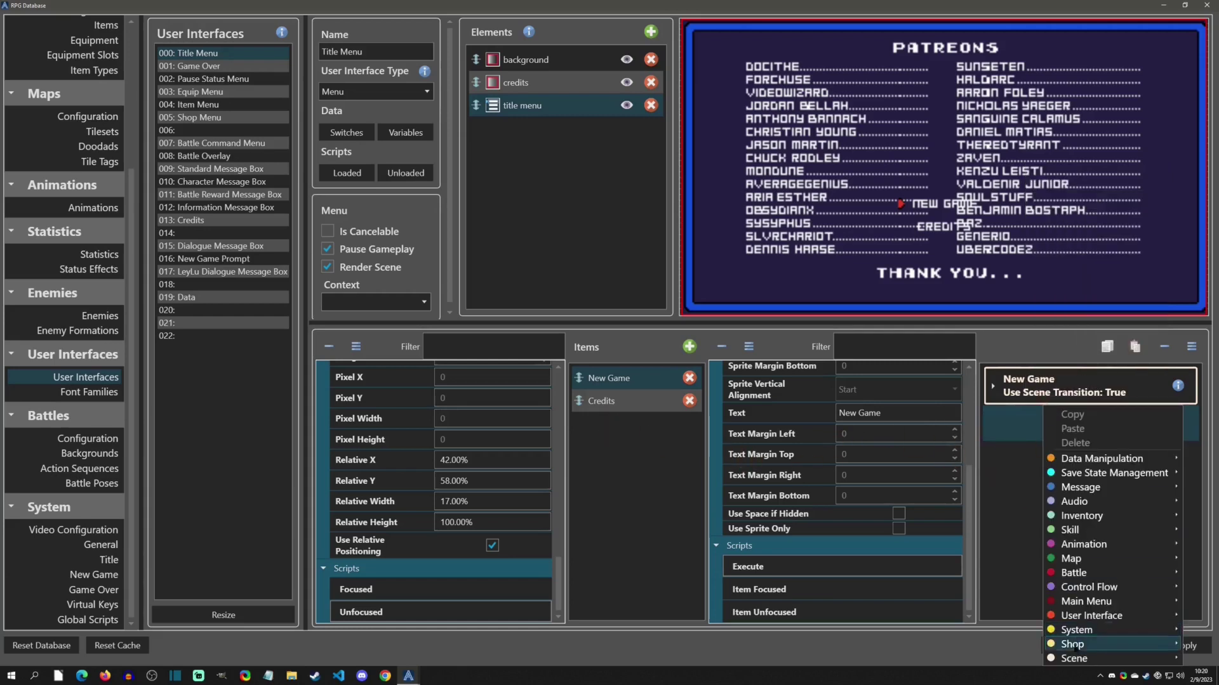
pyautogui.moveTo(1074, 659)
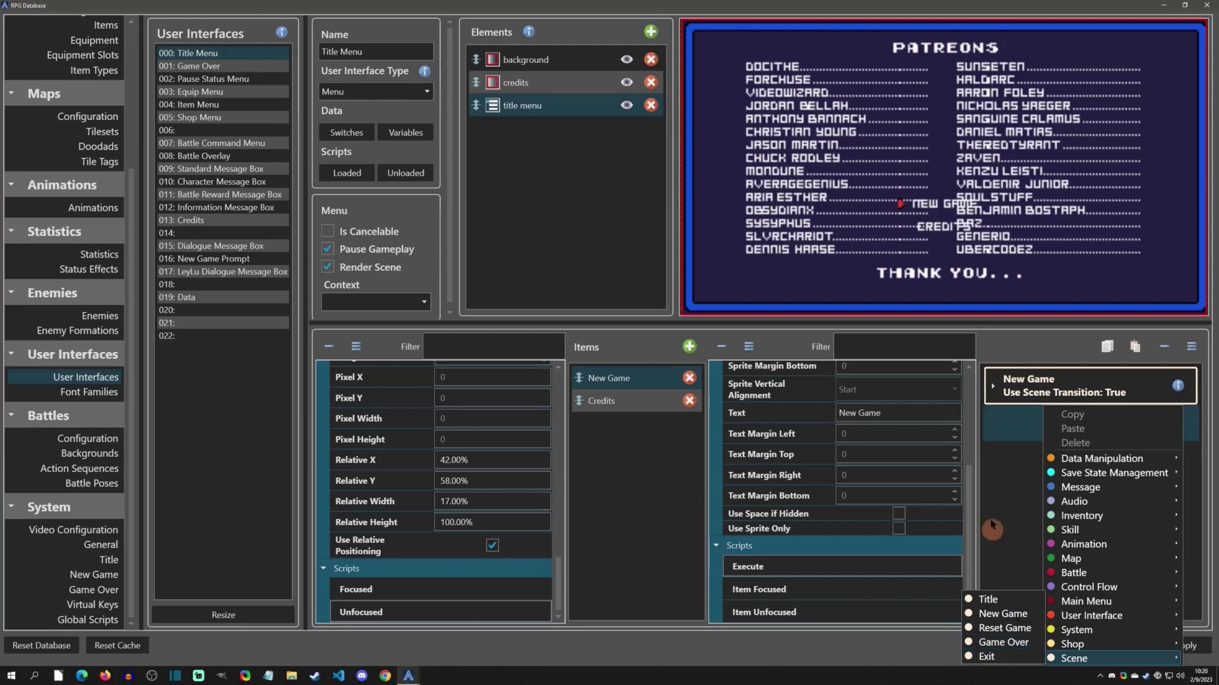
pyautogui.click(995, 475)
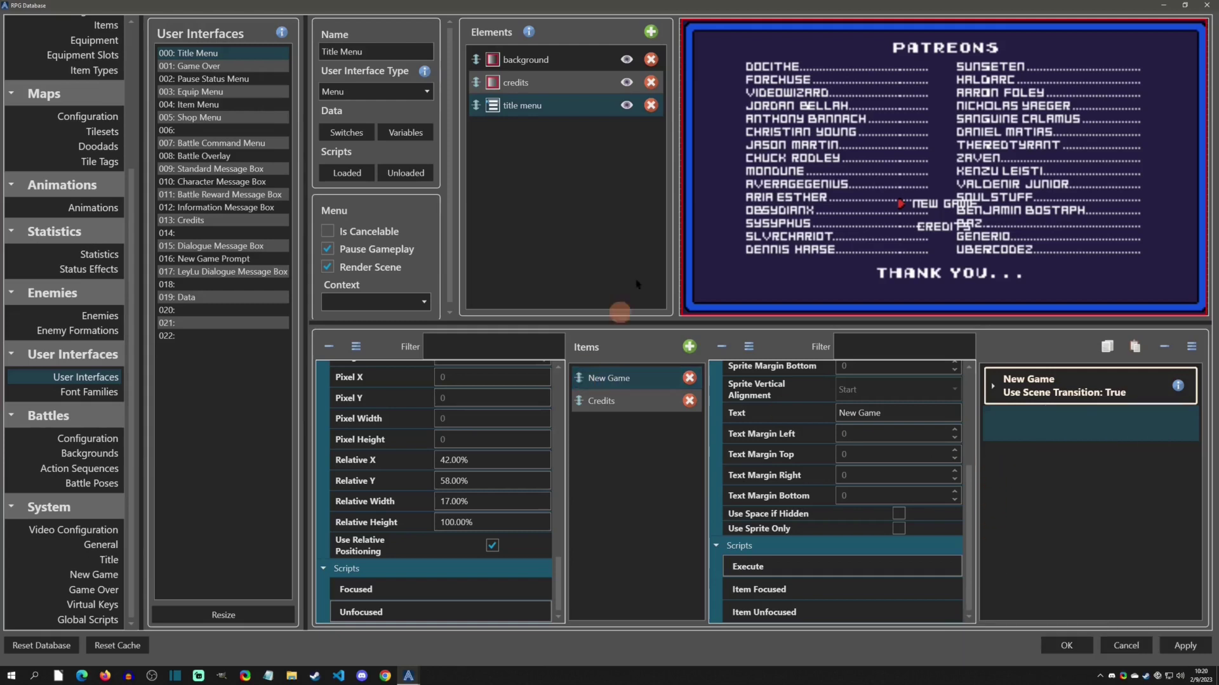
# Step: Restore the database window and add Change Switch and Change Variable to the HUD message script
pyautogui.click(1185, 5)
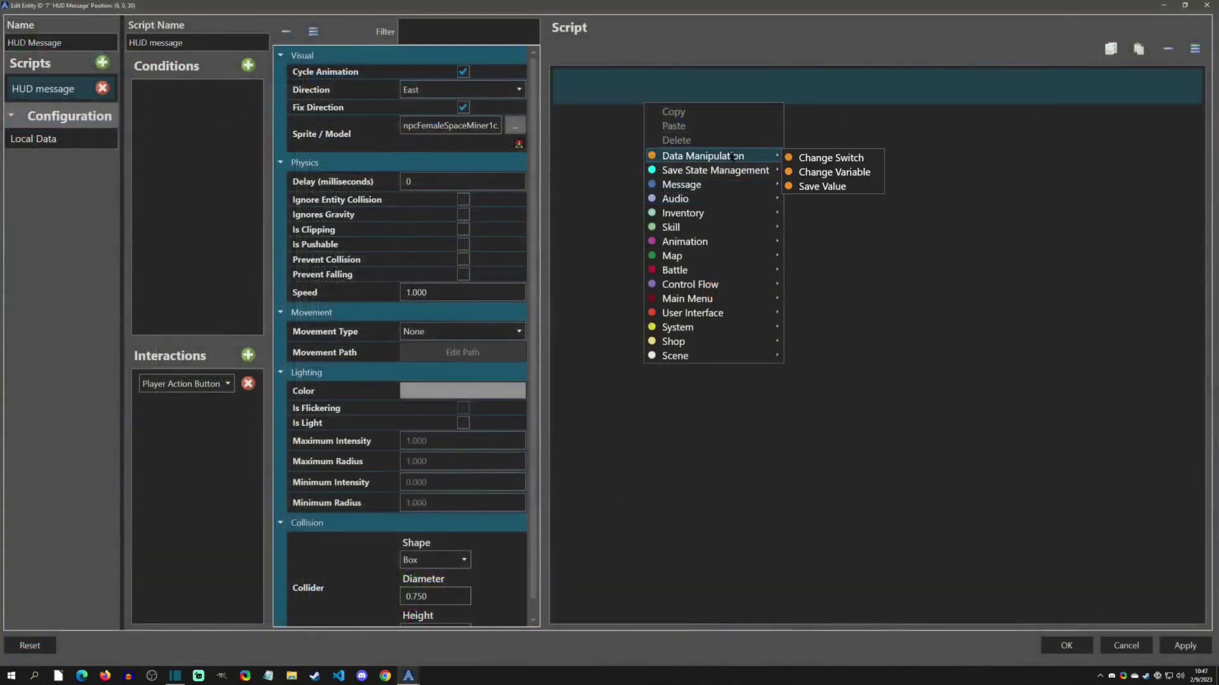
pyautogui.click(844, 384)
pyautogui.rightClick(696, 185)
pyautogui.moveTo(743, 249)
pyautogui.click(889, 261)
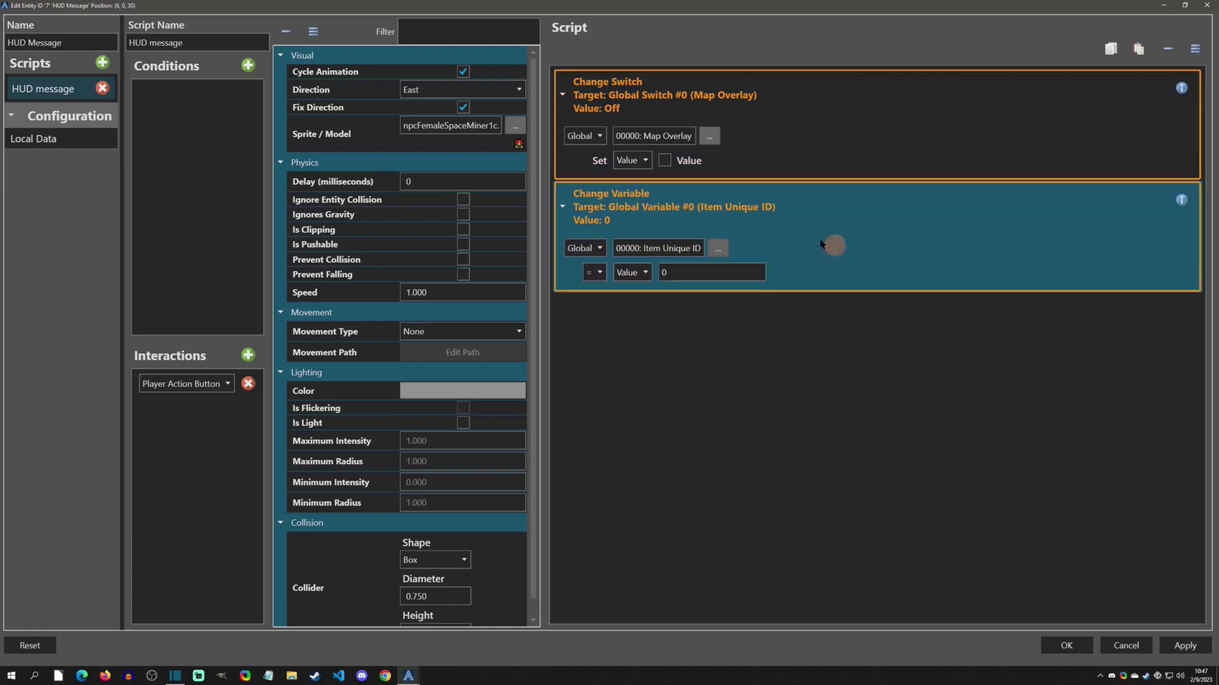
# Step: Add Scene > New Game and Scene > Exit commands to the HUD message script
pyautogui.rightClick(691, 326)
pyautogui.moveTo(730, 573)
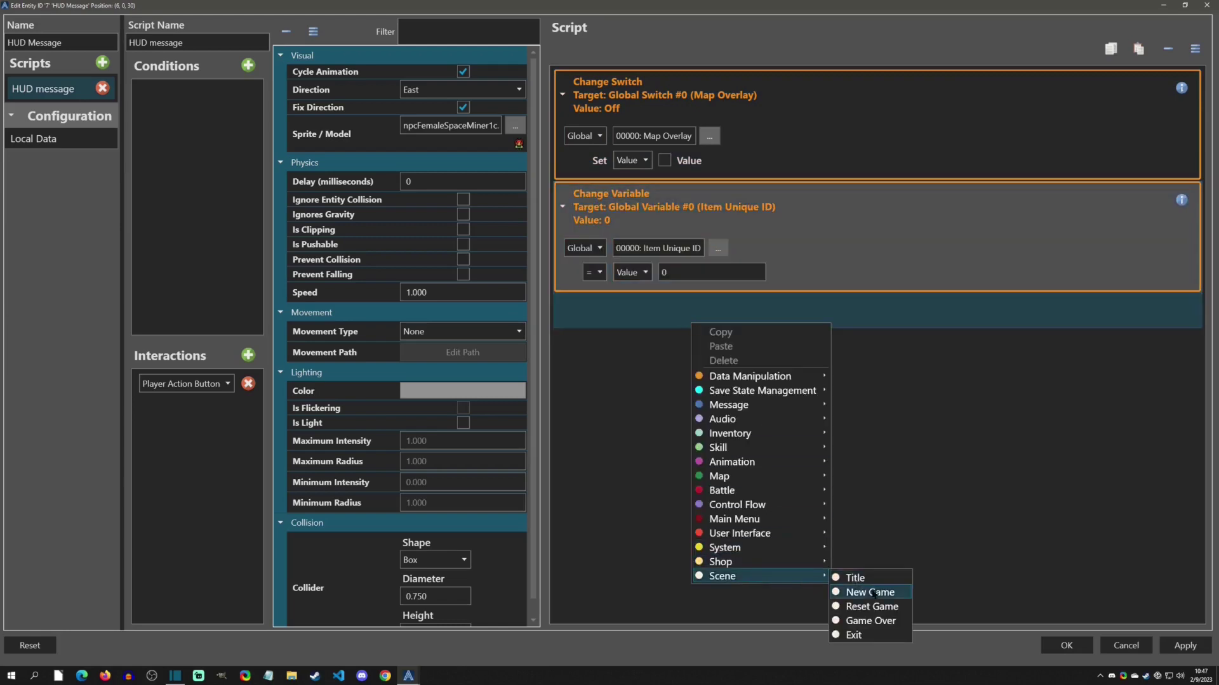
pyautogui.click(848, 591)
pyautogui.rightClick(737, 428)
pyautogui.moveTo(743, 645)
pyautogui.click(901, 652)
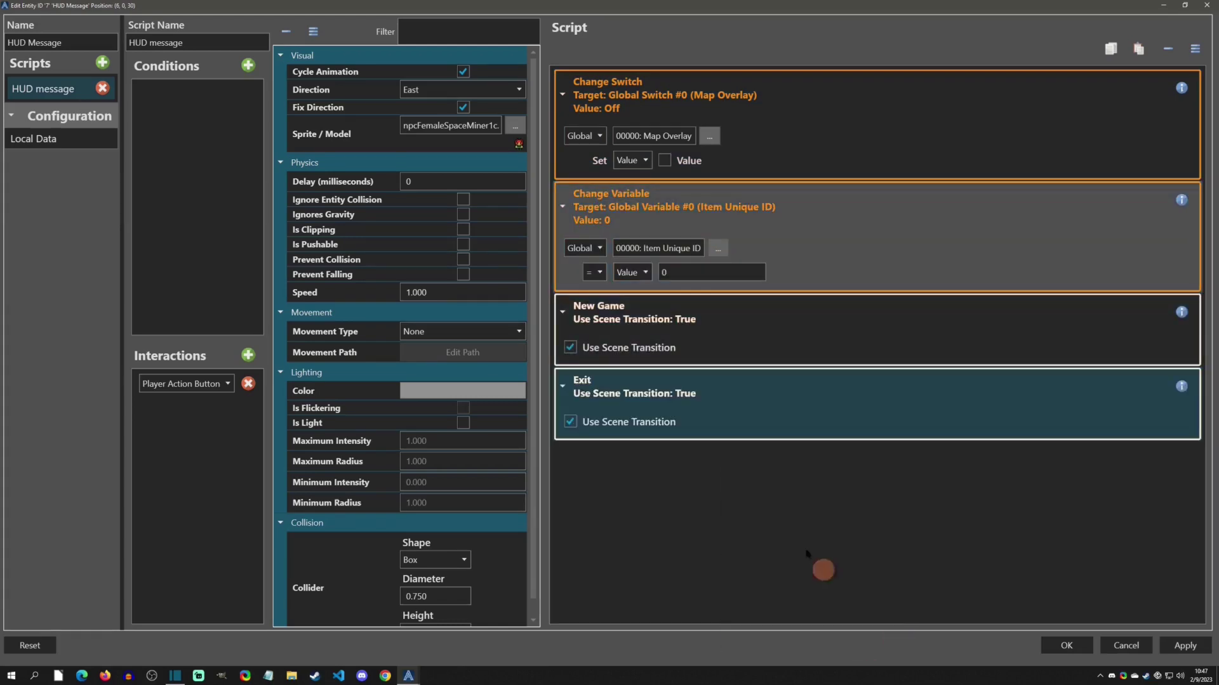
pyautogui.rightClick(704, 475)
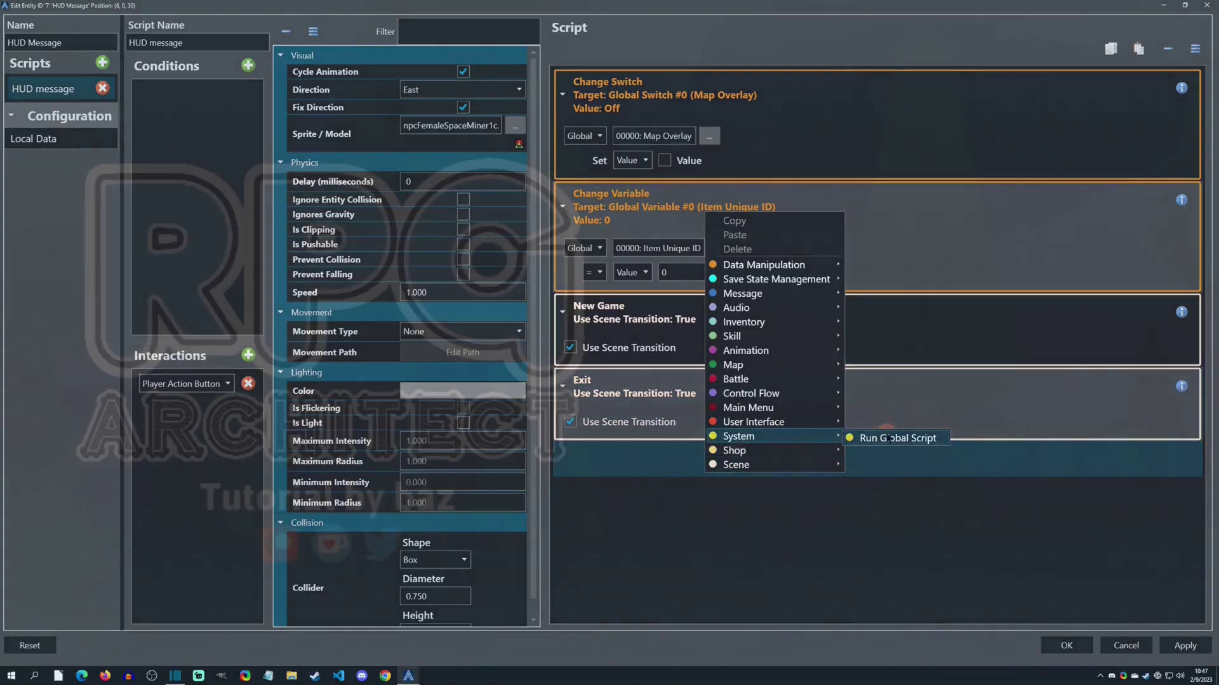